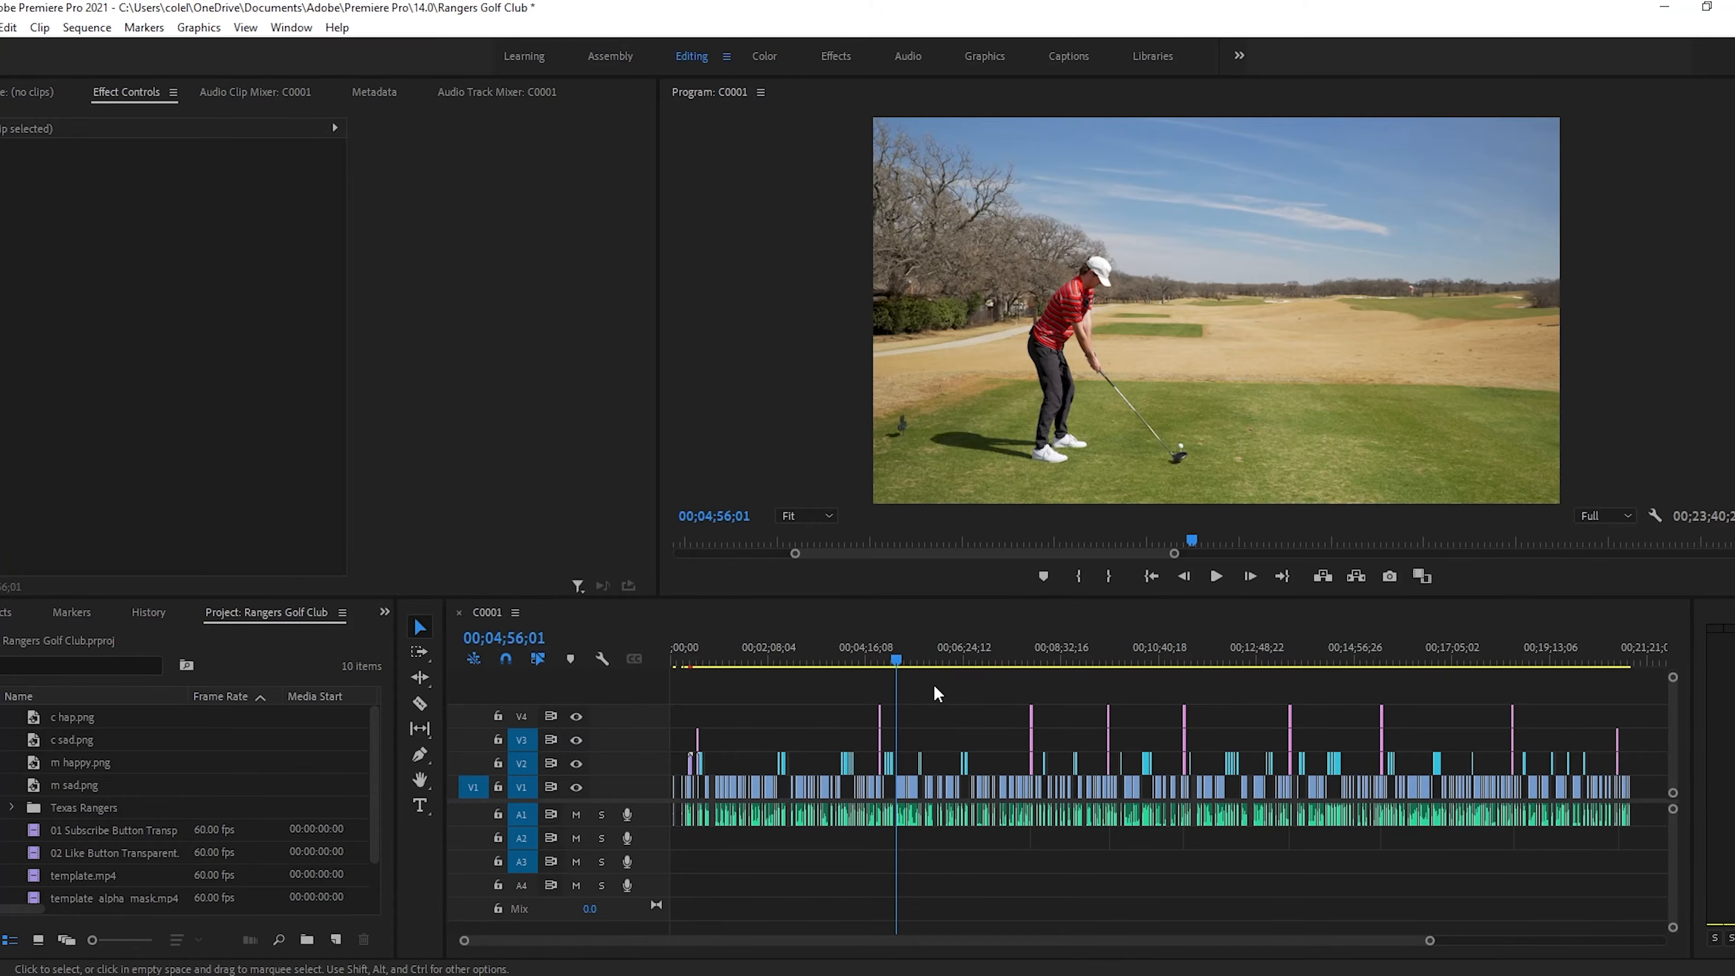
# Step: Play back the golf swing clip enlarged, and replace that timeline clip with an After Effects composition
pyautogui.press('=')
pyautogui.press('space')
pyautogui.press('`')
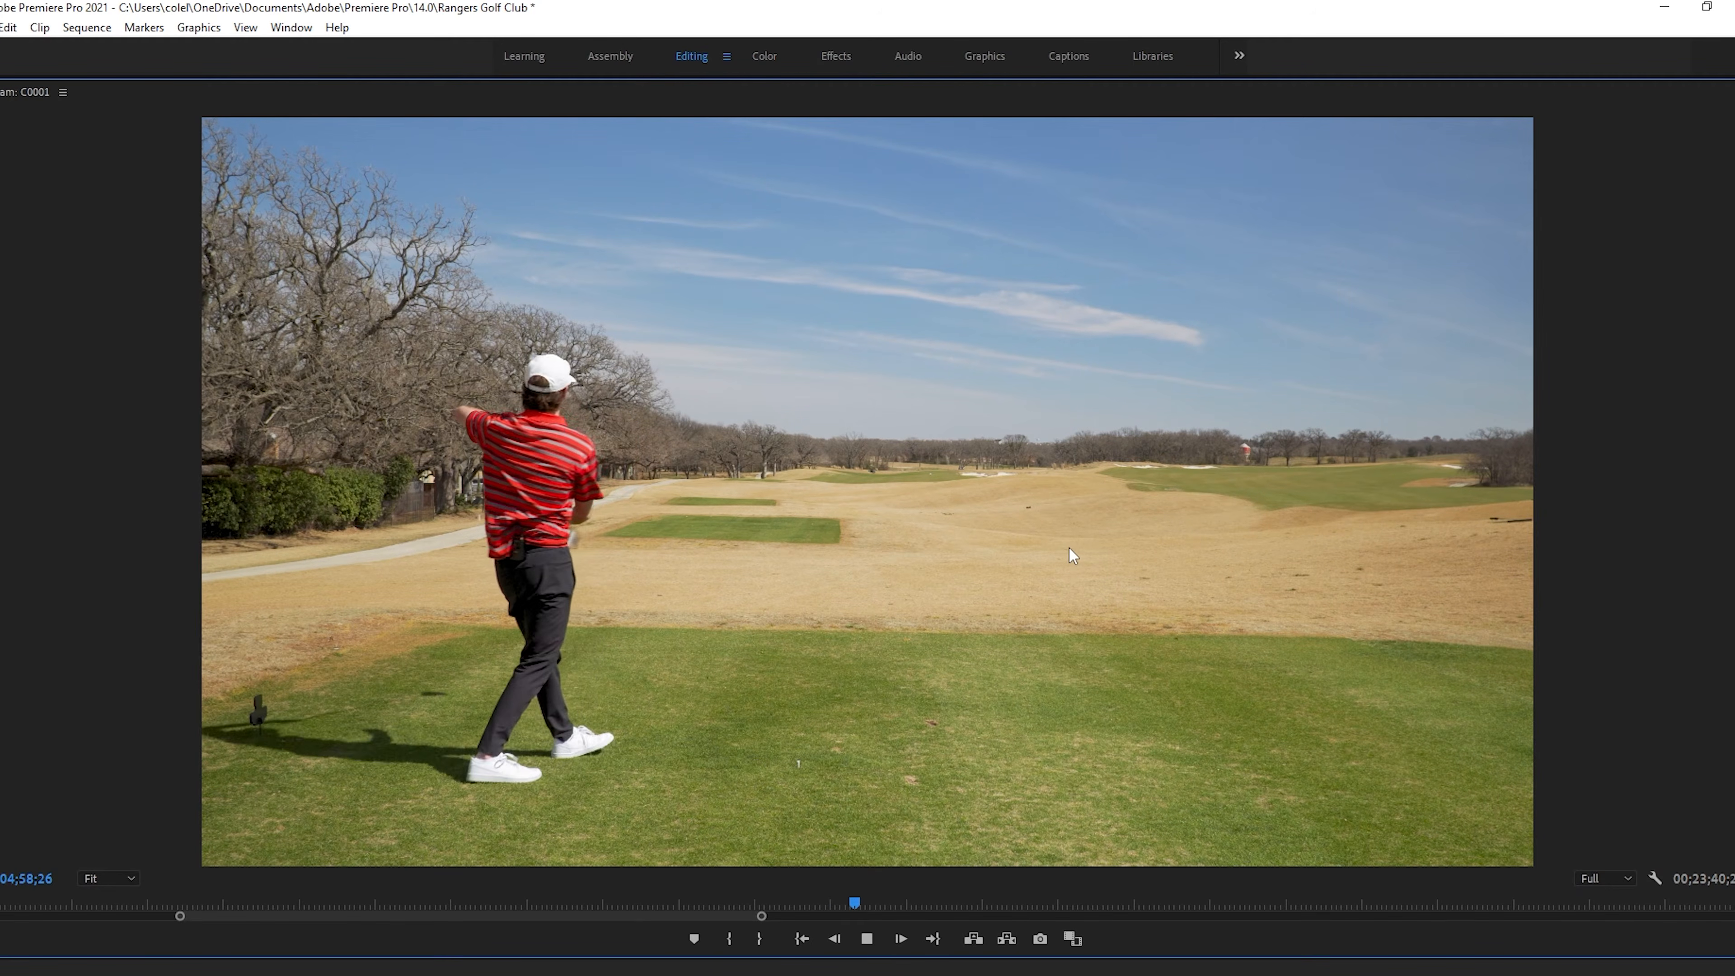
pyautogui.press('space')
pyautogui.press('`')
pyautogui.rightClick(839, 726)
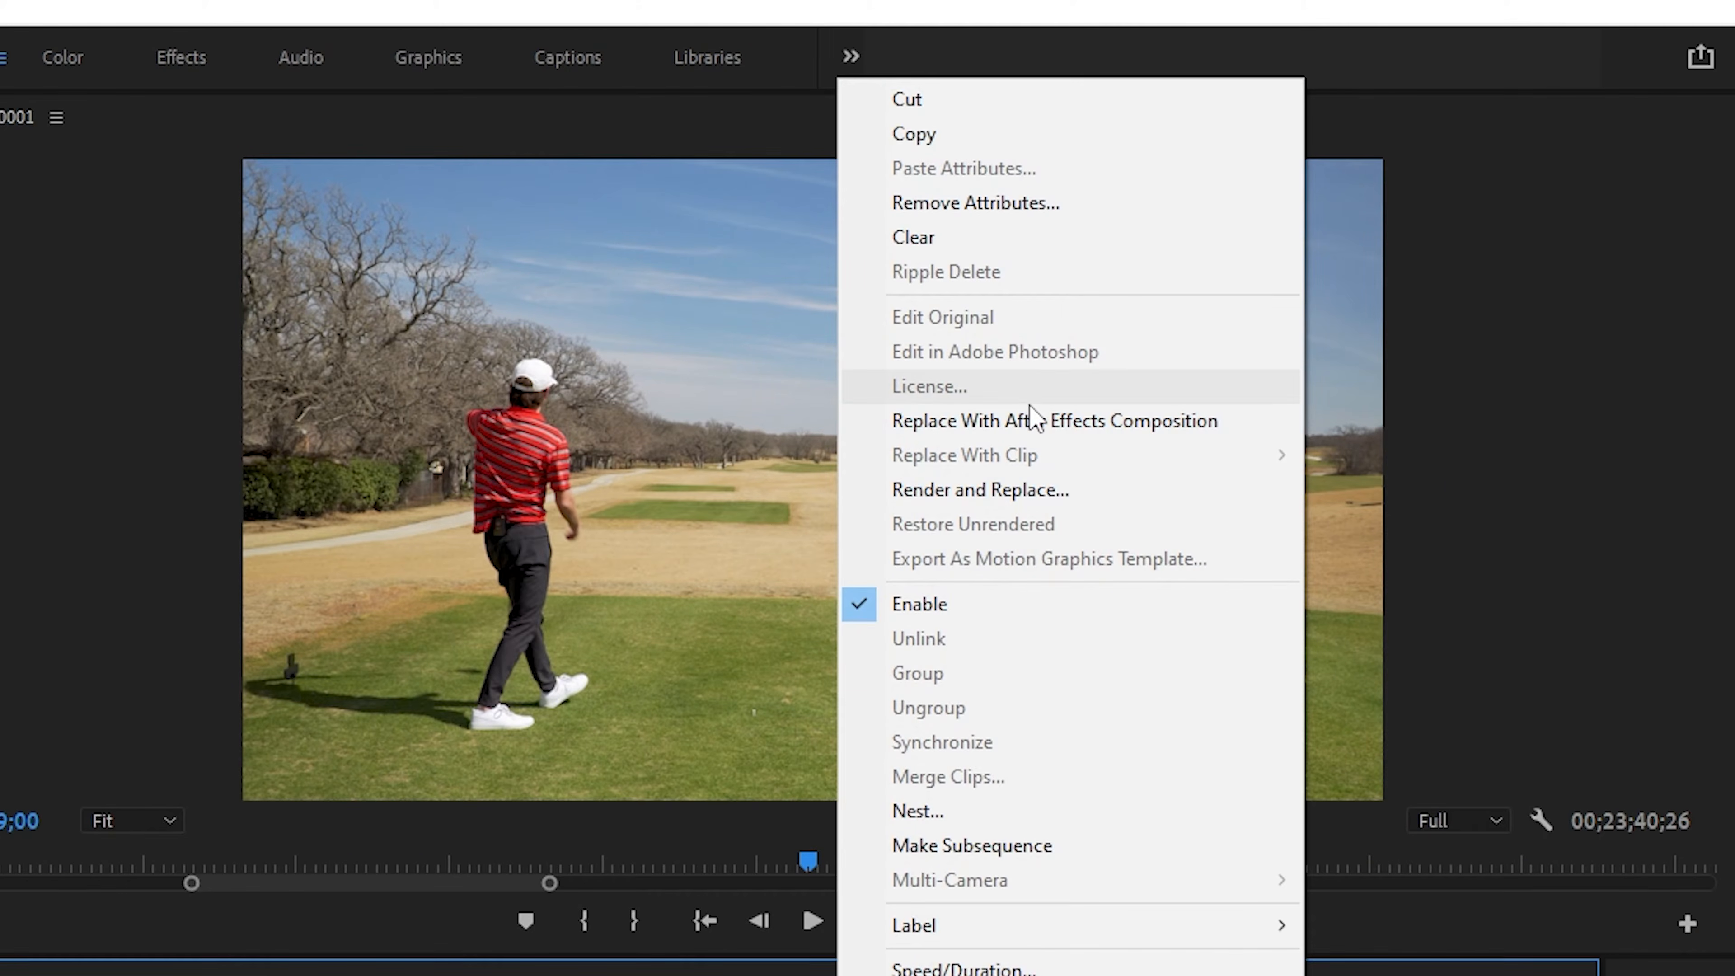
pyautogui.click(1036, 421)
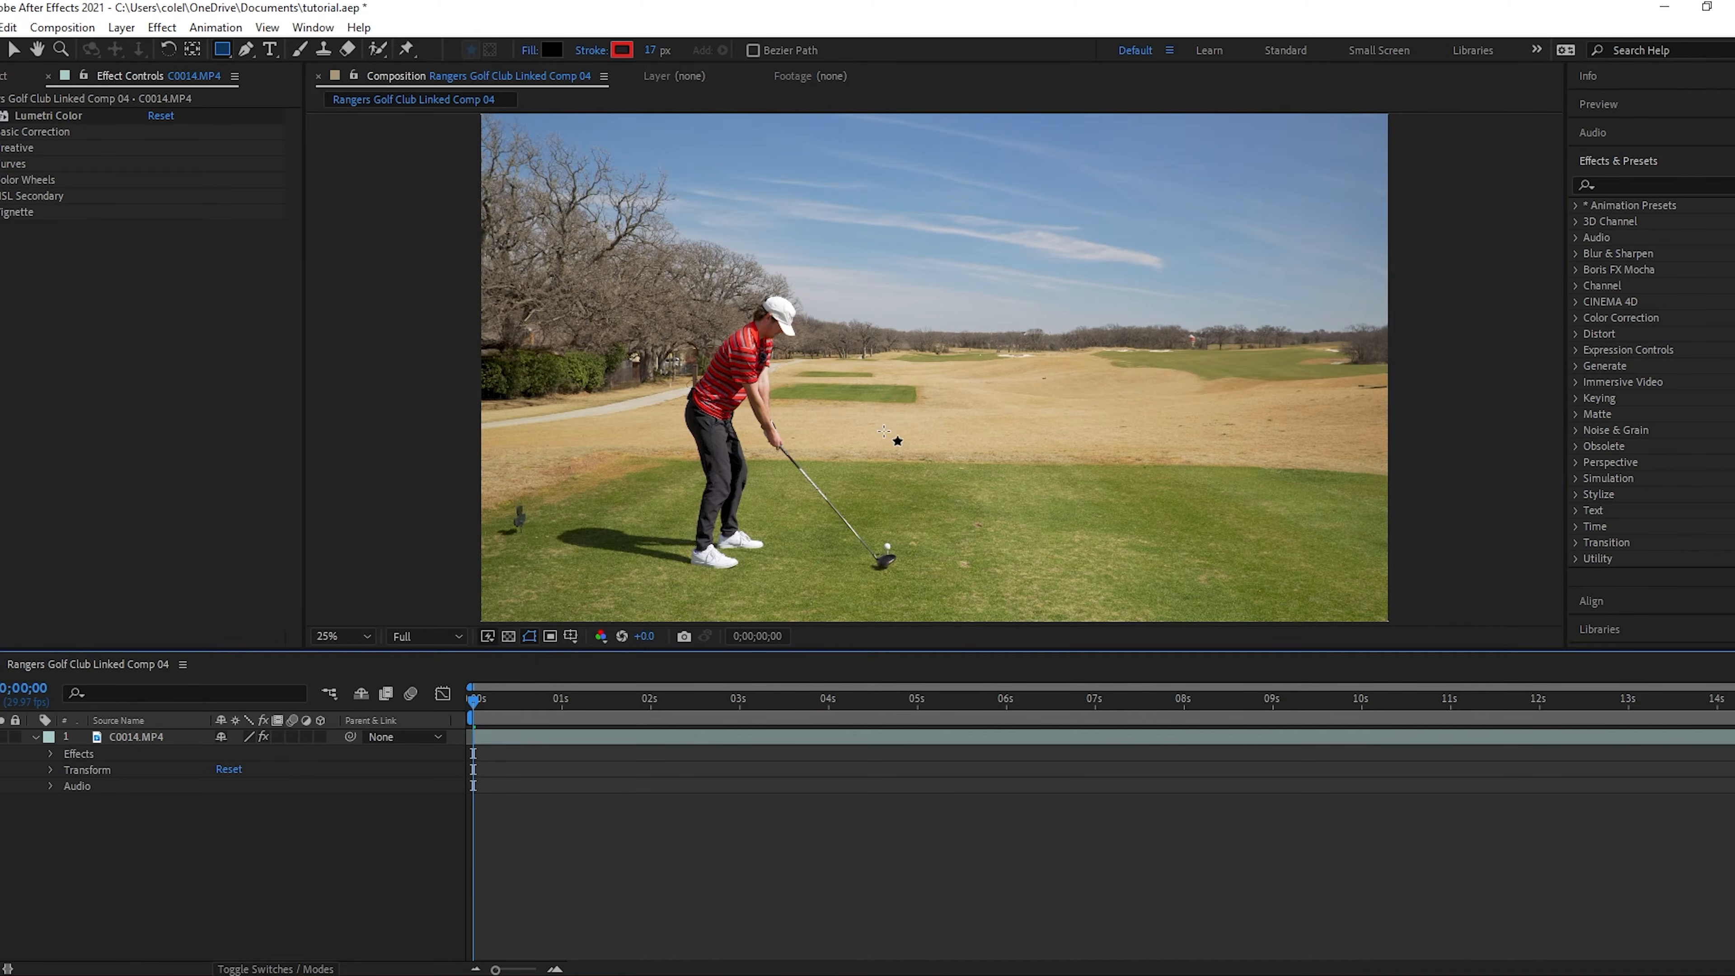
# Step: Try drawing a rectangle with a black fill and 17 px red stroke over the fairway beside the golfer
pyautogui.moveTo(809, 316); pyautogui.dragTo(1117, 493)
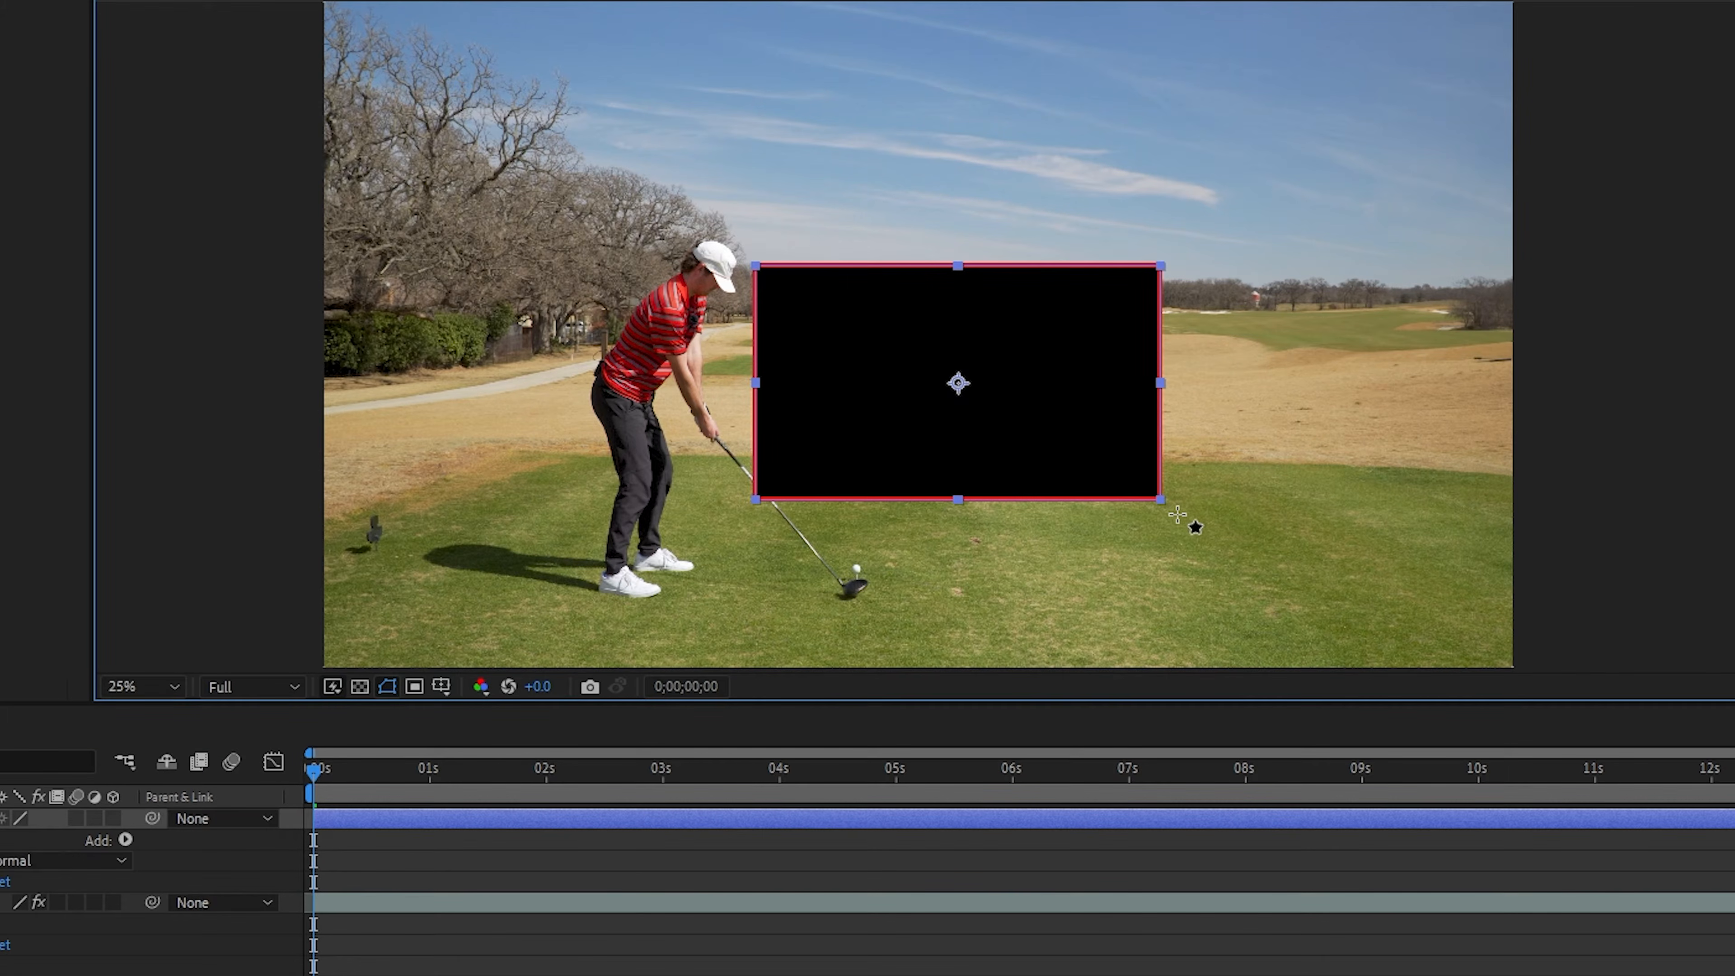
pyautogui.hotkey('ctrl', 's')
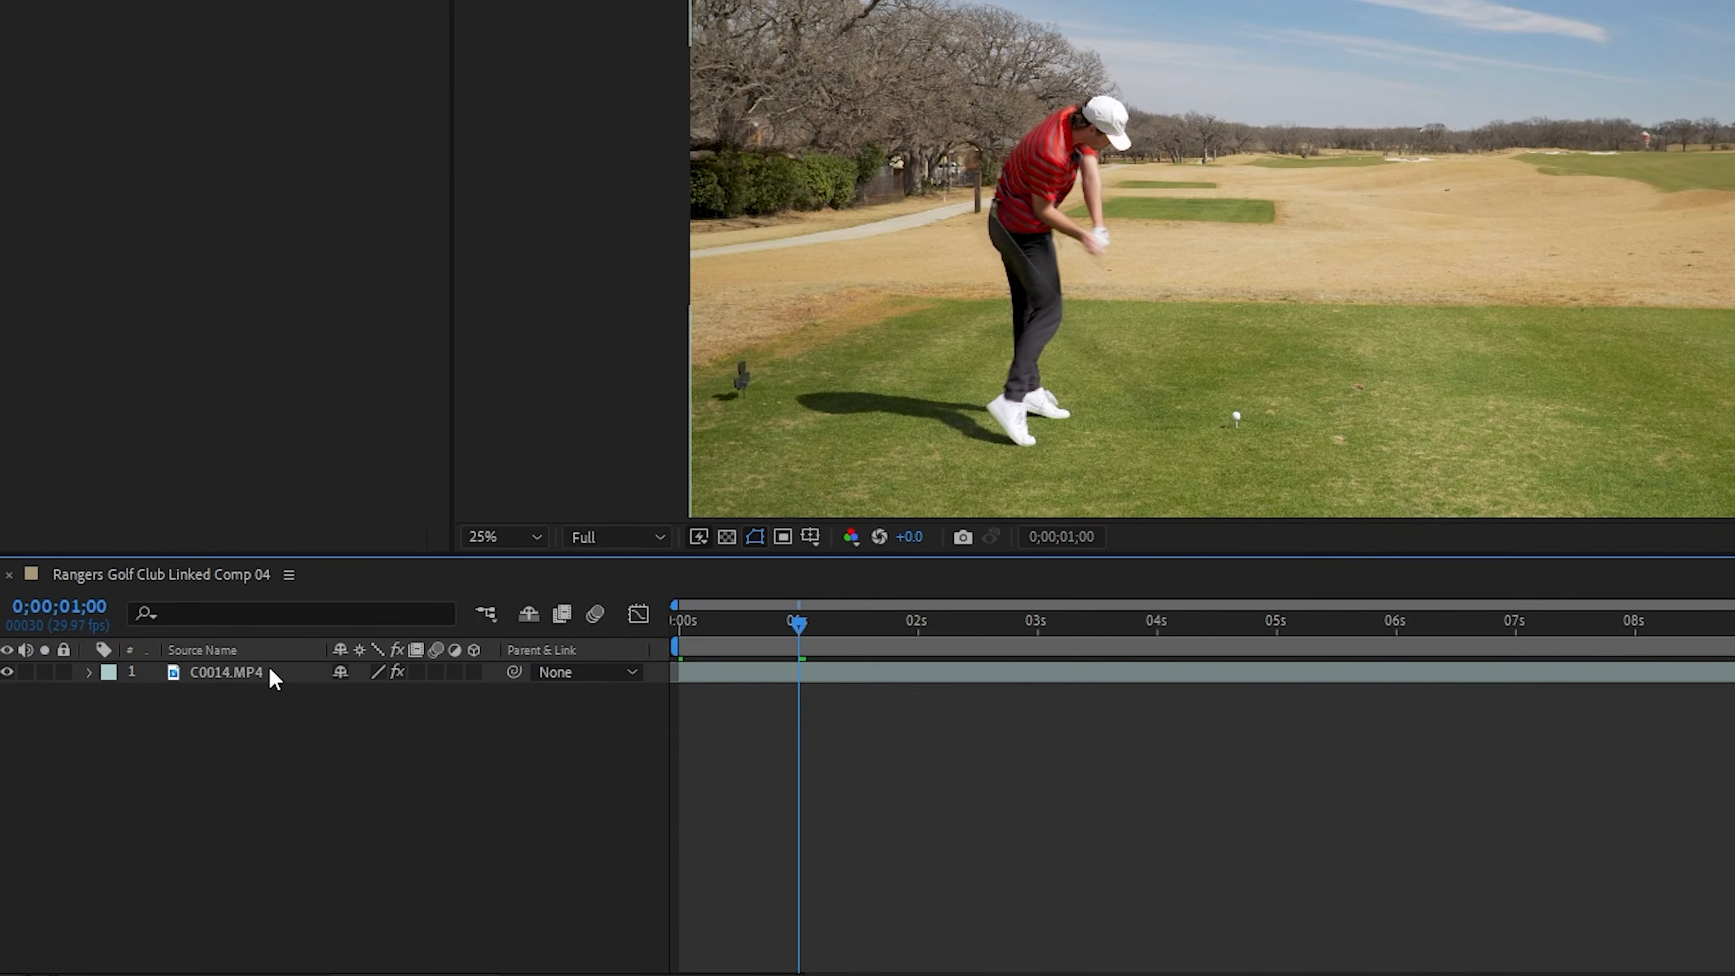
# Step: Draw a curved ball-flight path with the Pen tool from the teed ball up into the sky and down to the far fairway
pyautogui.click(268, 671)
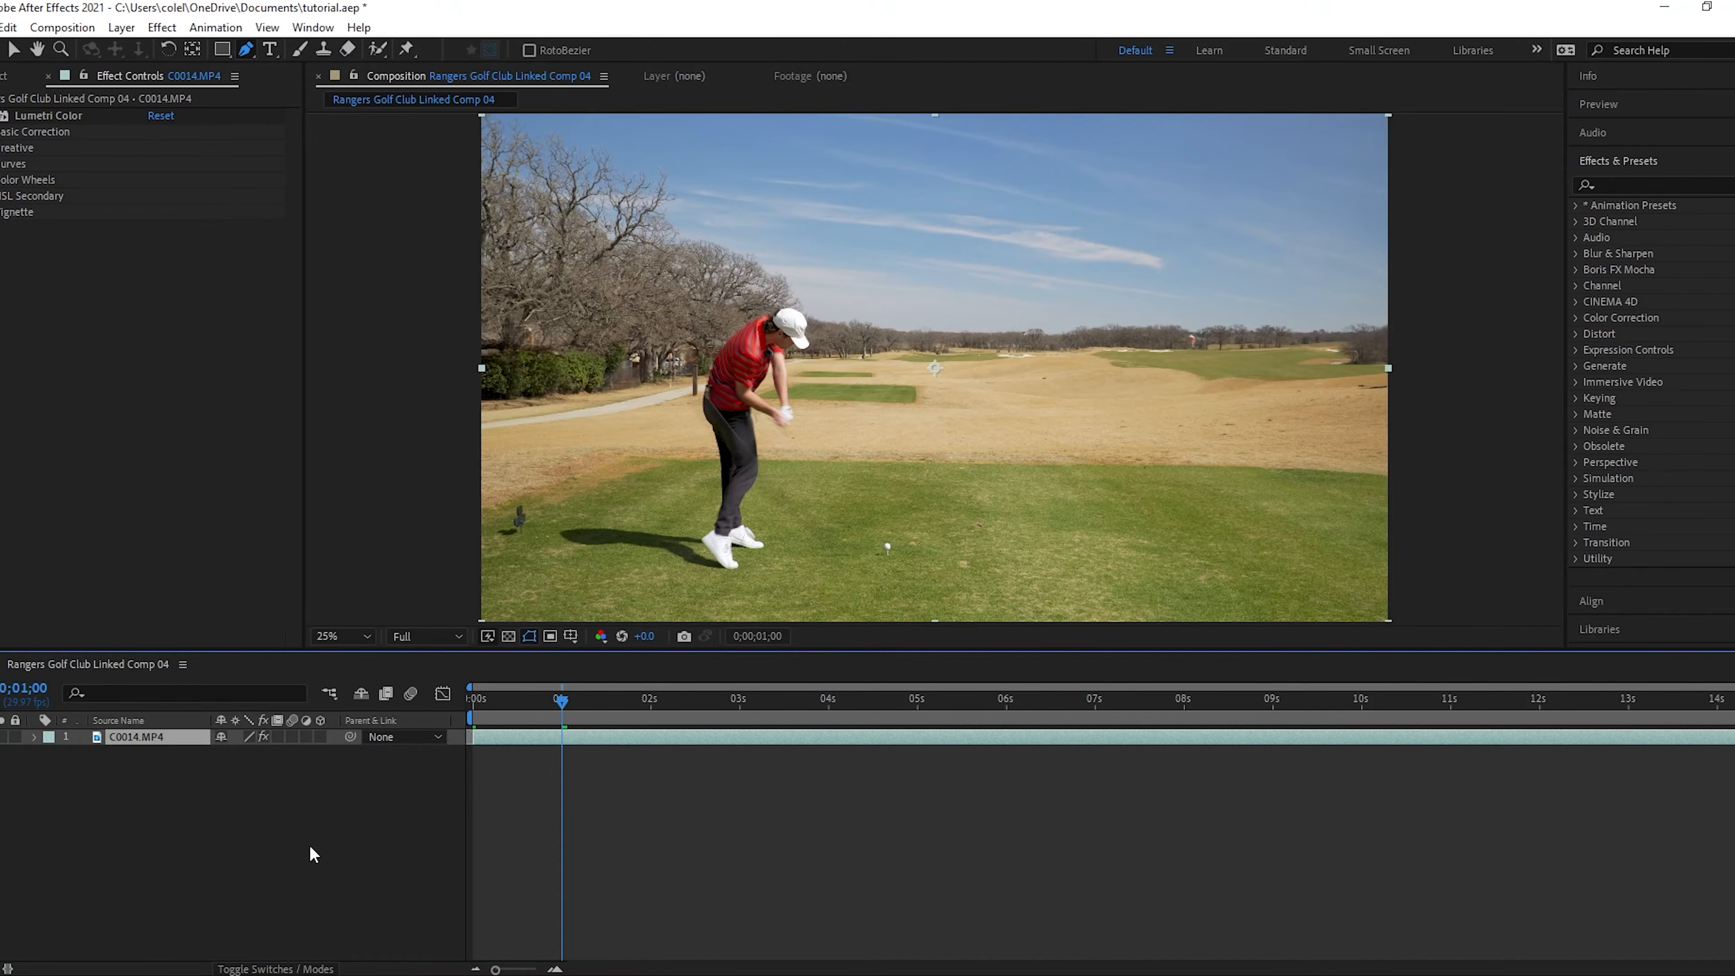
pyautogui.click(312, 854)
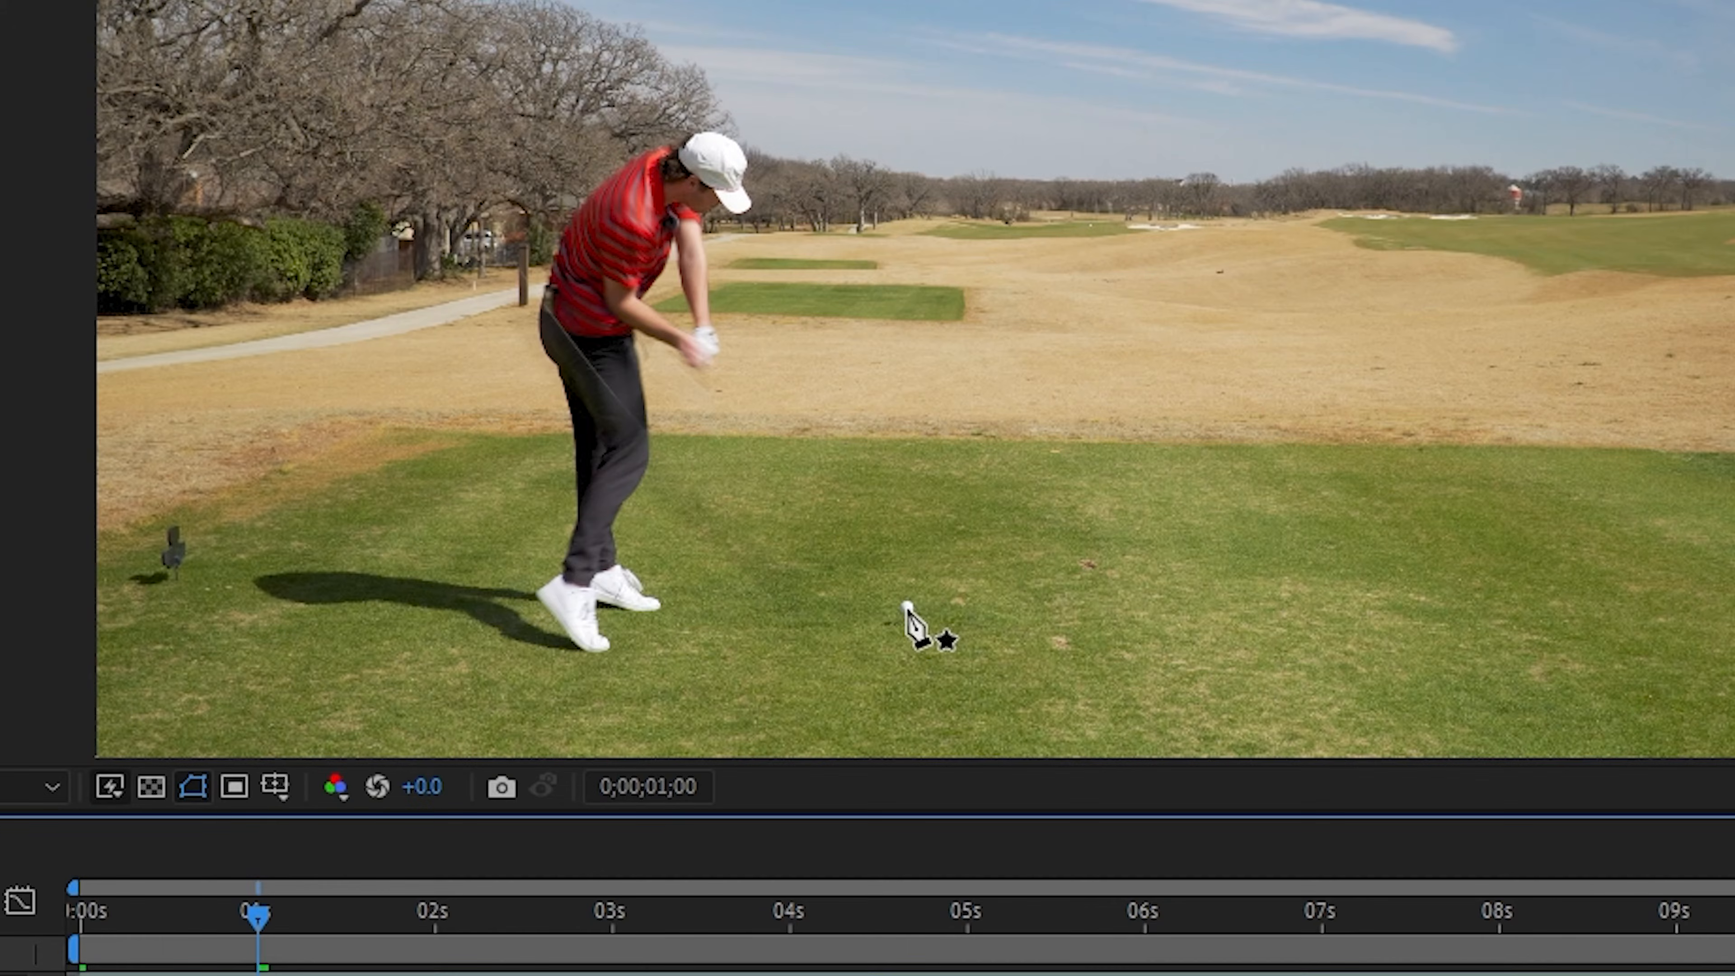
pyautogui.click(908, 608)
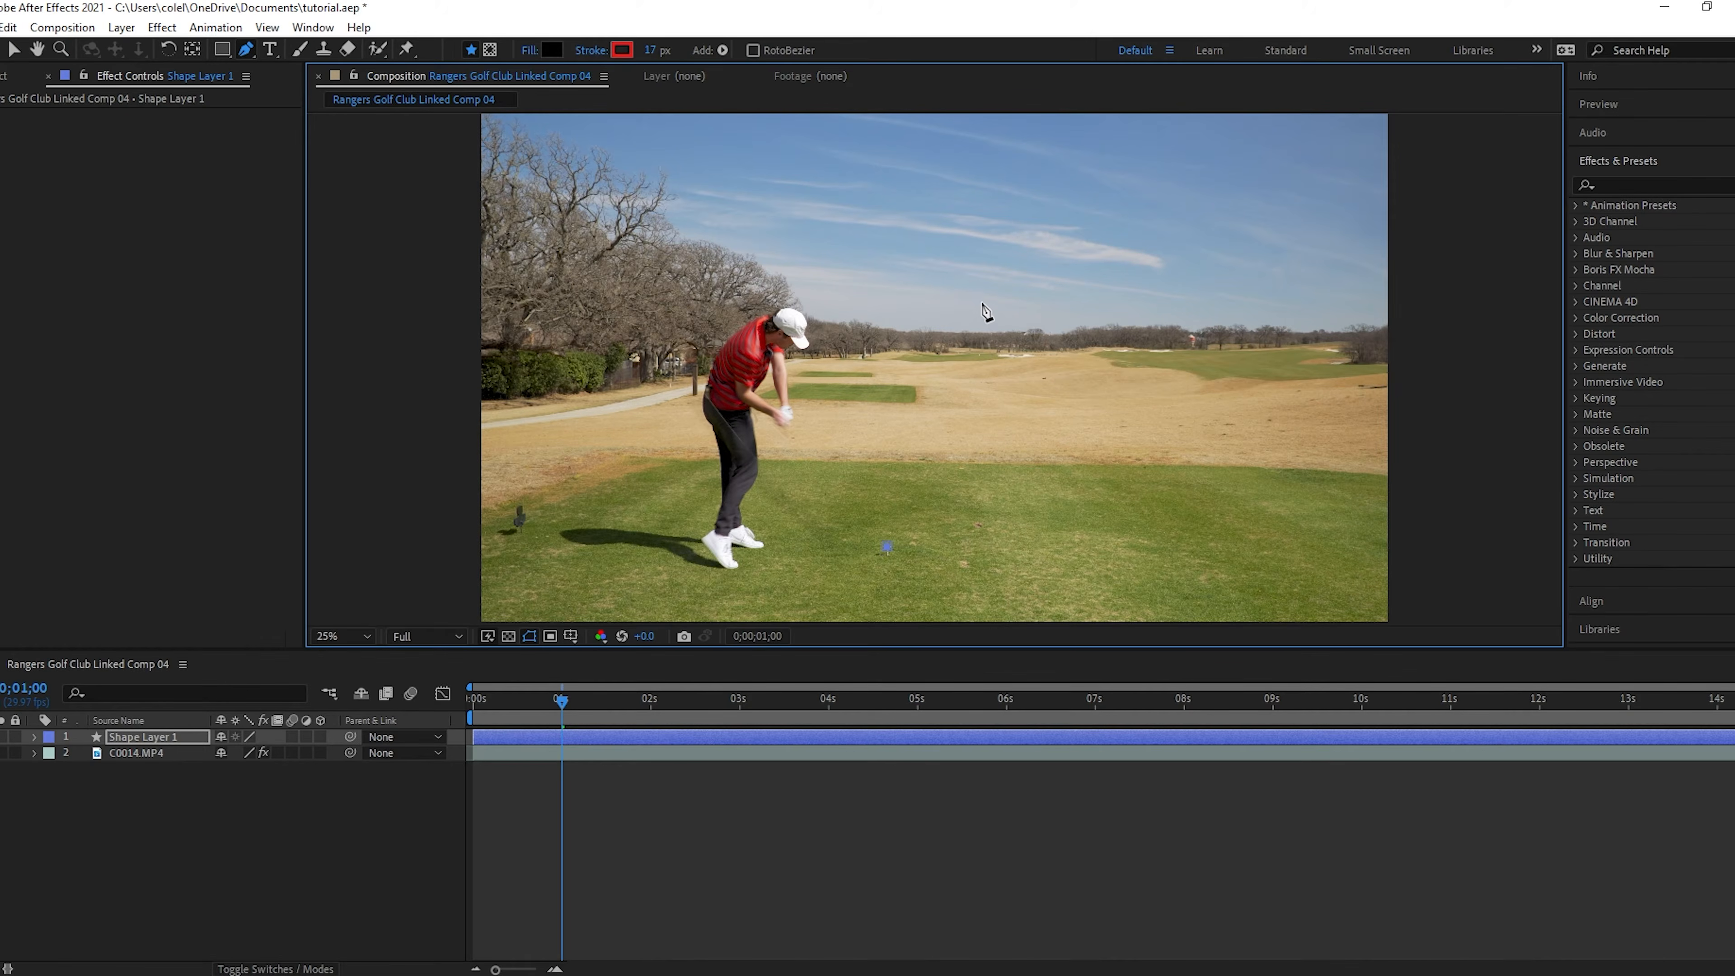
pyautogui.moveTo(989, 285)
pyautogui.mouseDown()
pyautogui.moveTo(1011, 227)
pyautogui.moveTo(994, 256)
pyautogui.moveTo(1009, 289)
pyautogui.moveTo(1006, 265)
pyautogui.mouseUp()
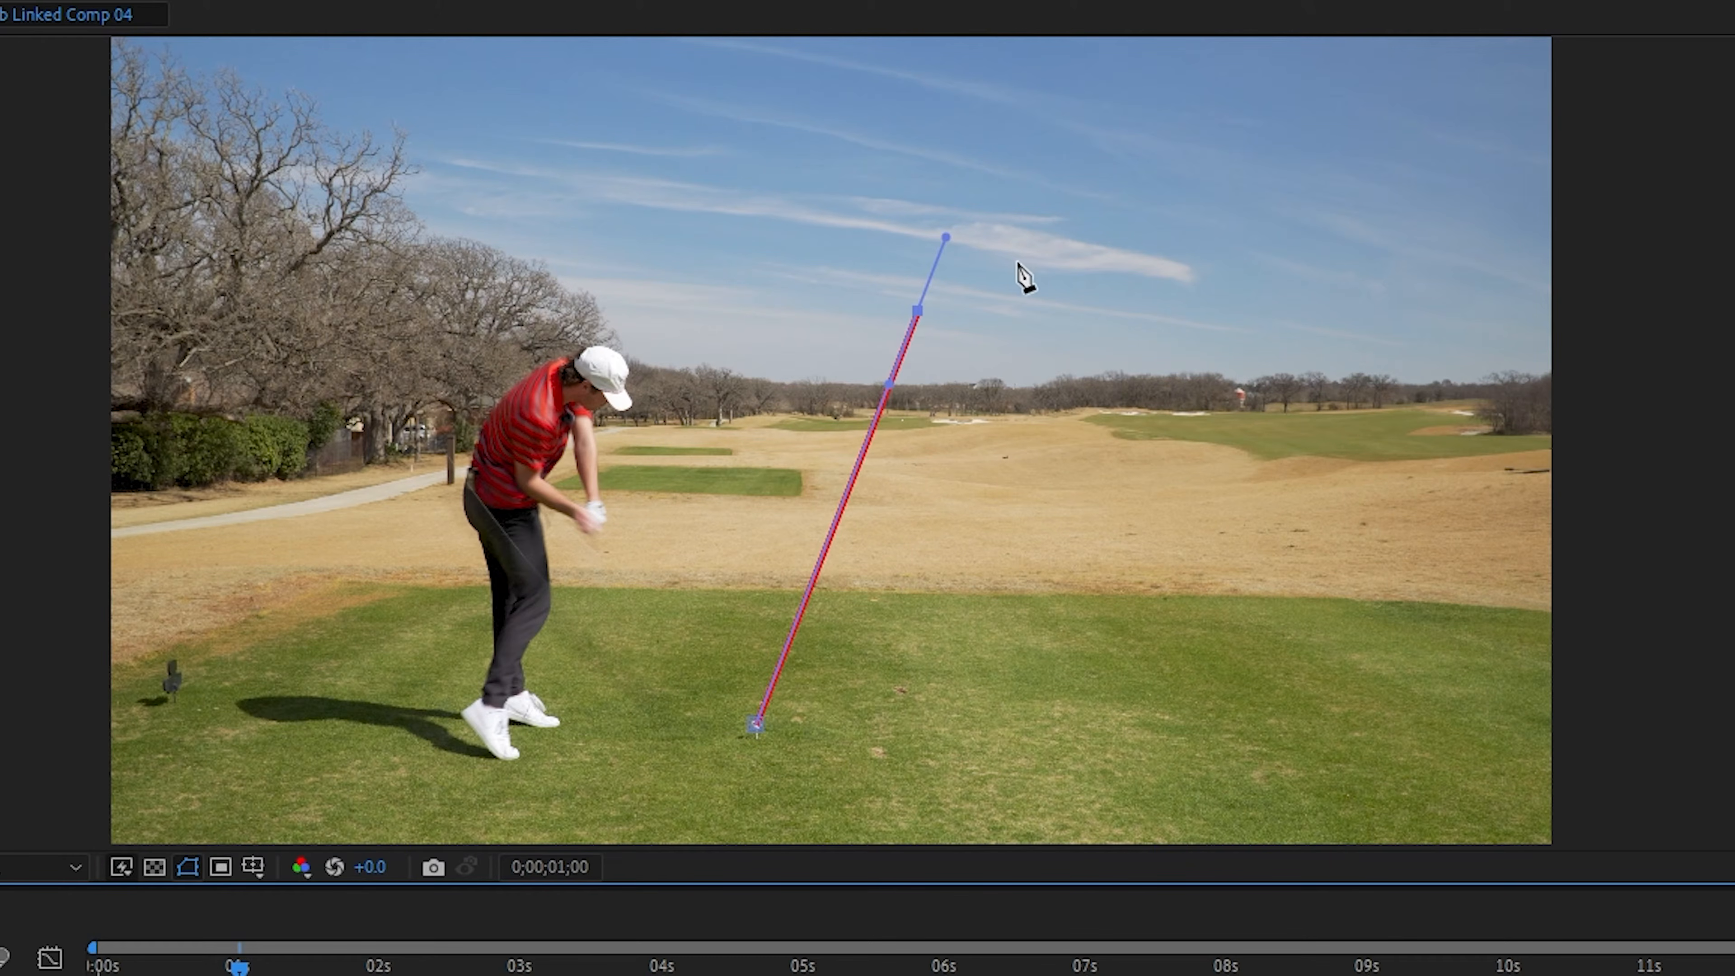
pyautogui.moveTo(998, 262); pyautogui.dragTo(1007, 286)
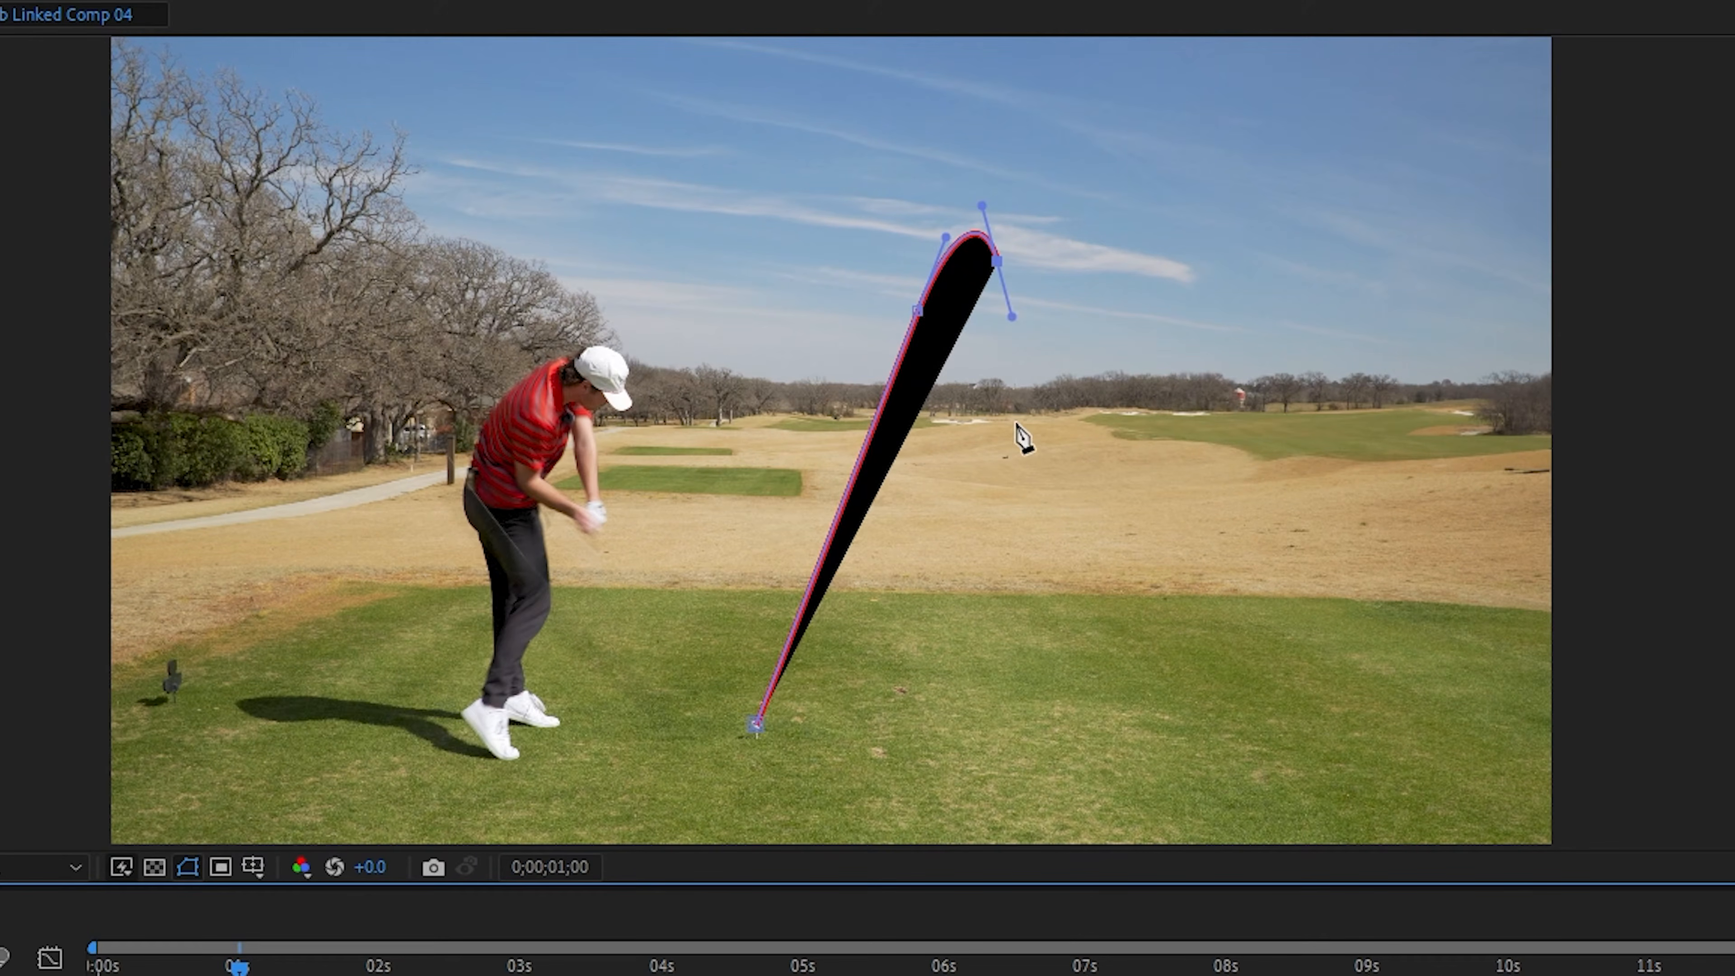
pyautogui.moveTo(1030, 435); pyautogui.dragTo(1021, 416)
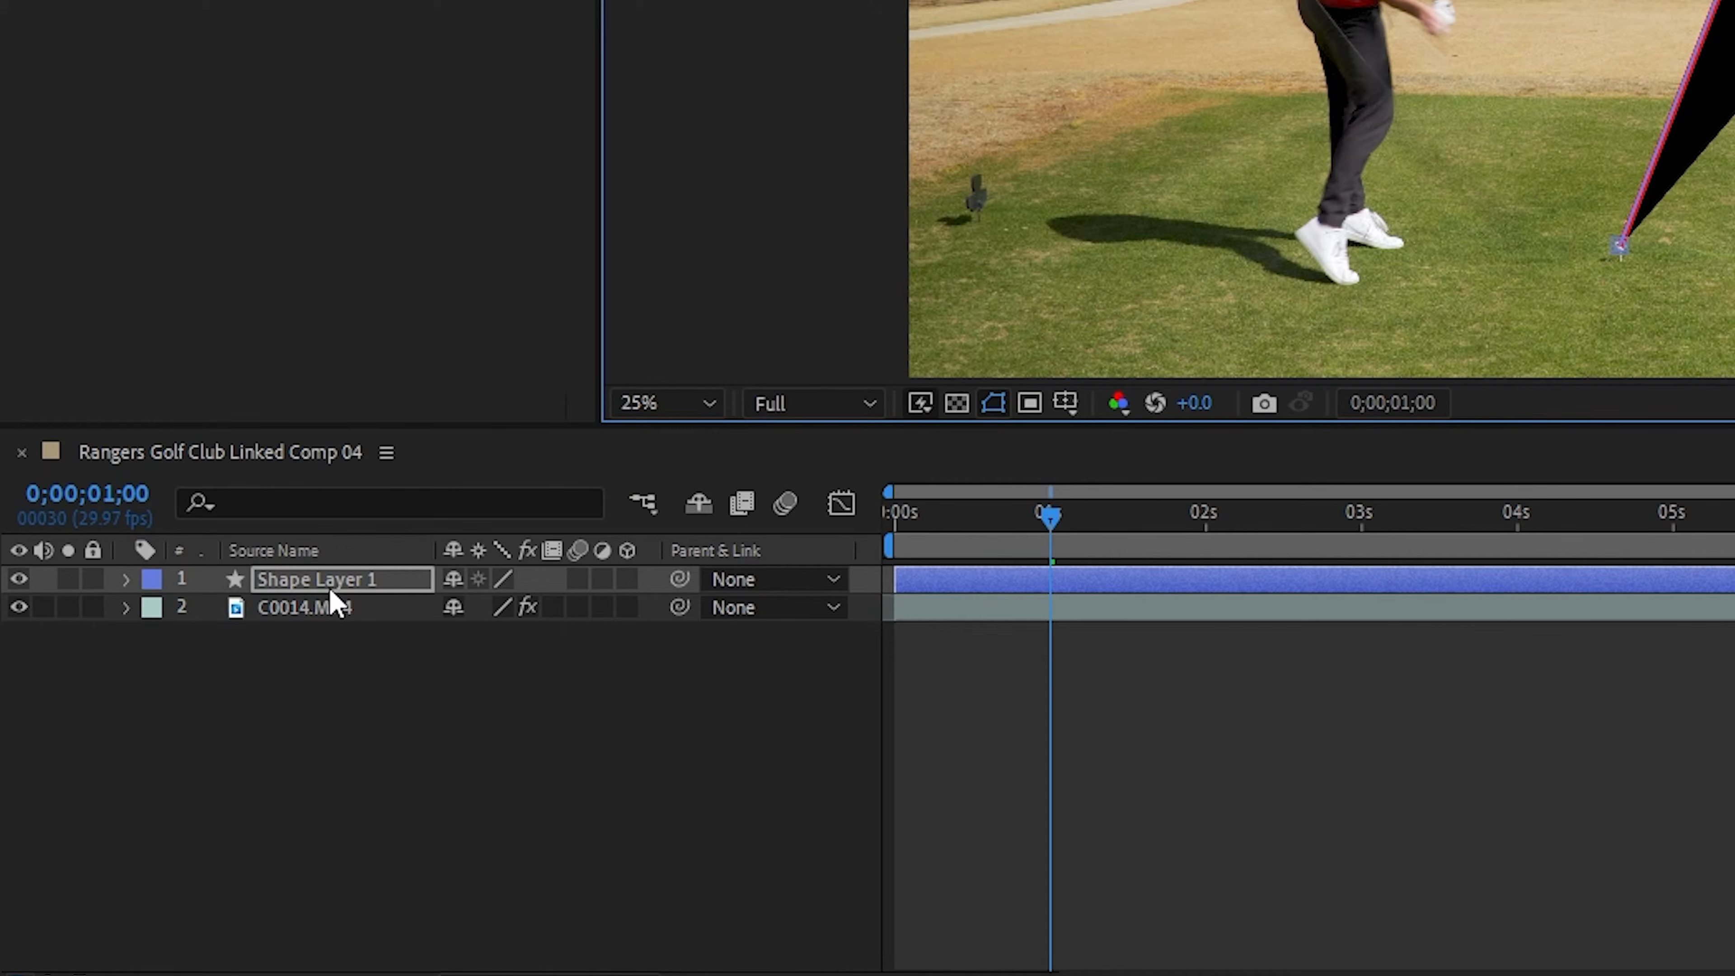
# Step: Rename the new shape layer as tracer
pyautogui.rightClick(329, 587)
pyautogui.click(497, 514)
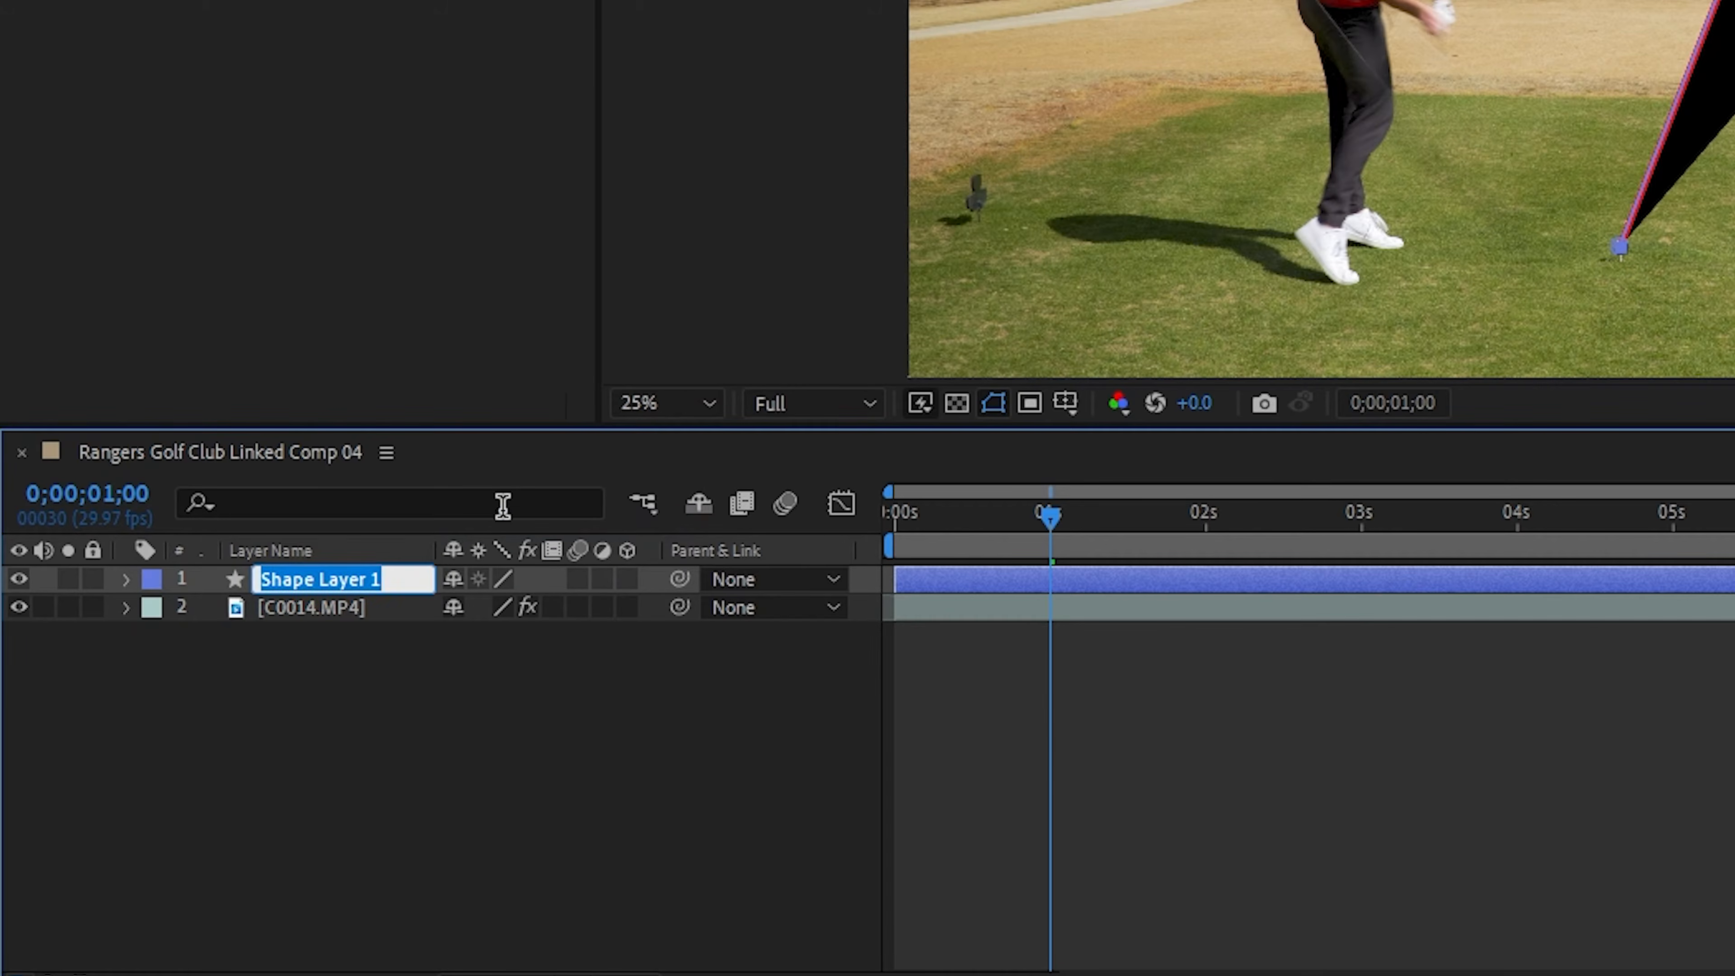
pyautogui.write('tracer')
pyautogui.press('Return')
# Step: Remove the black fill from Shape 1 in the tracer layer's contents
pyautogui.click(126, 579)
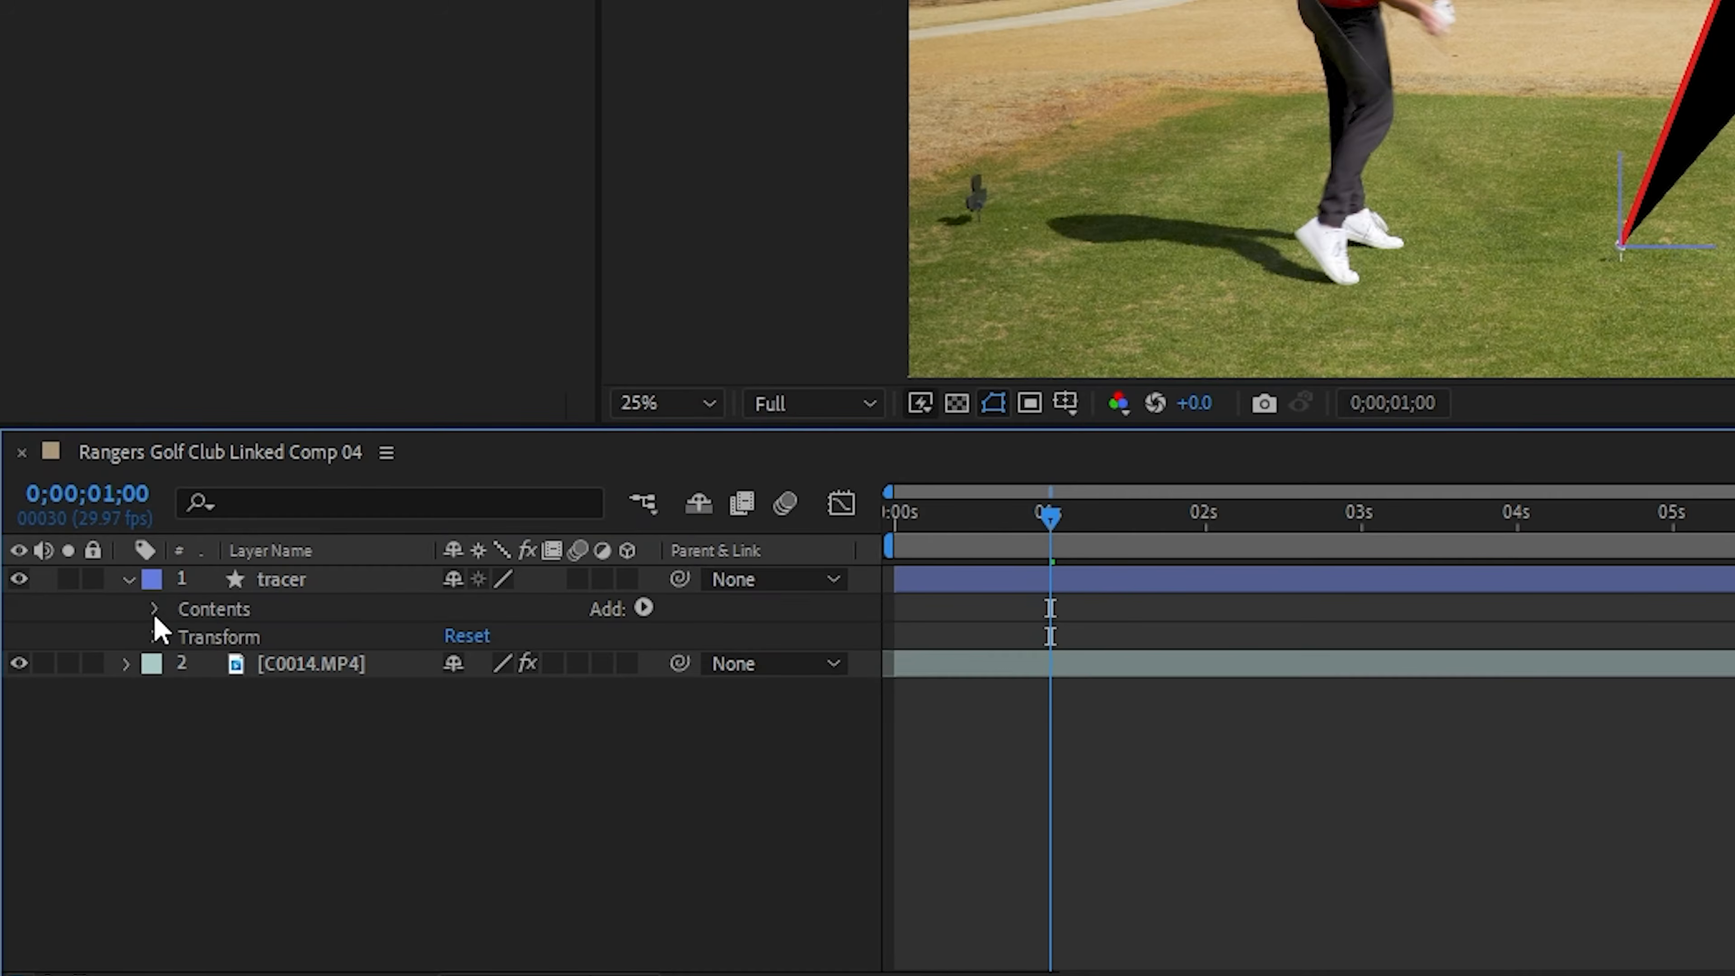
pyautogui.click(158, 608)
pyautogui.click(183, 637)
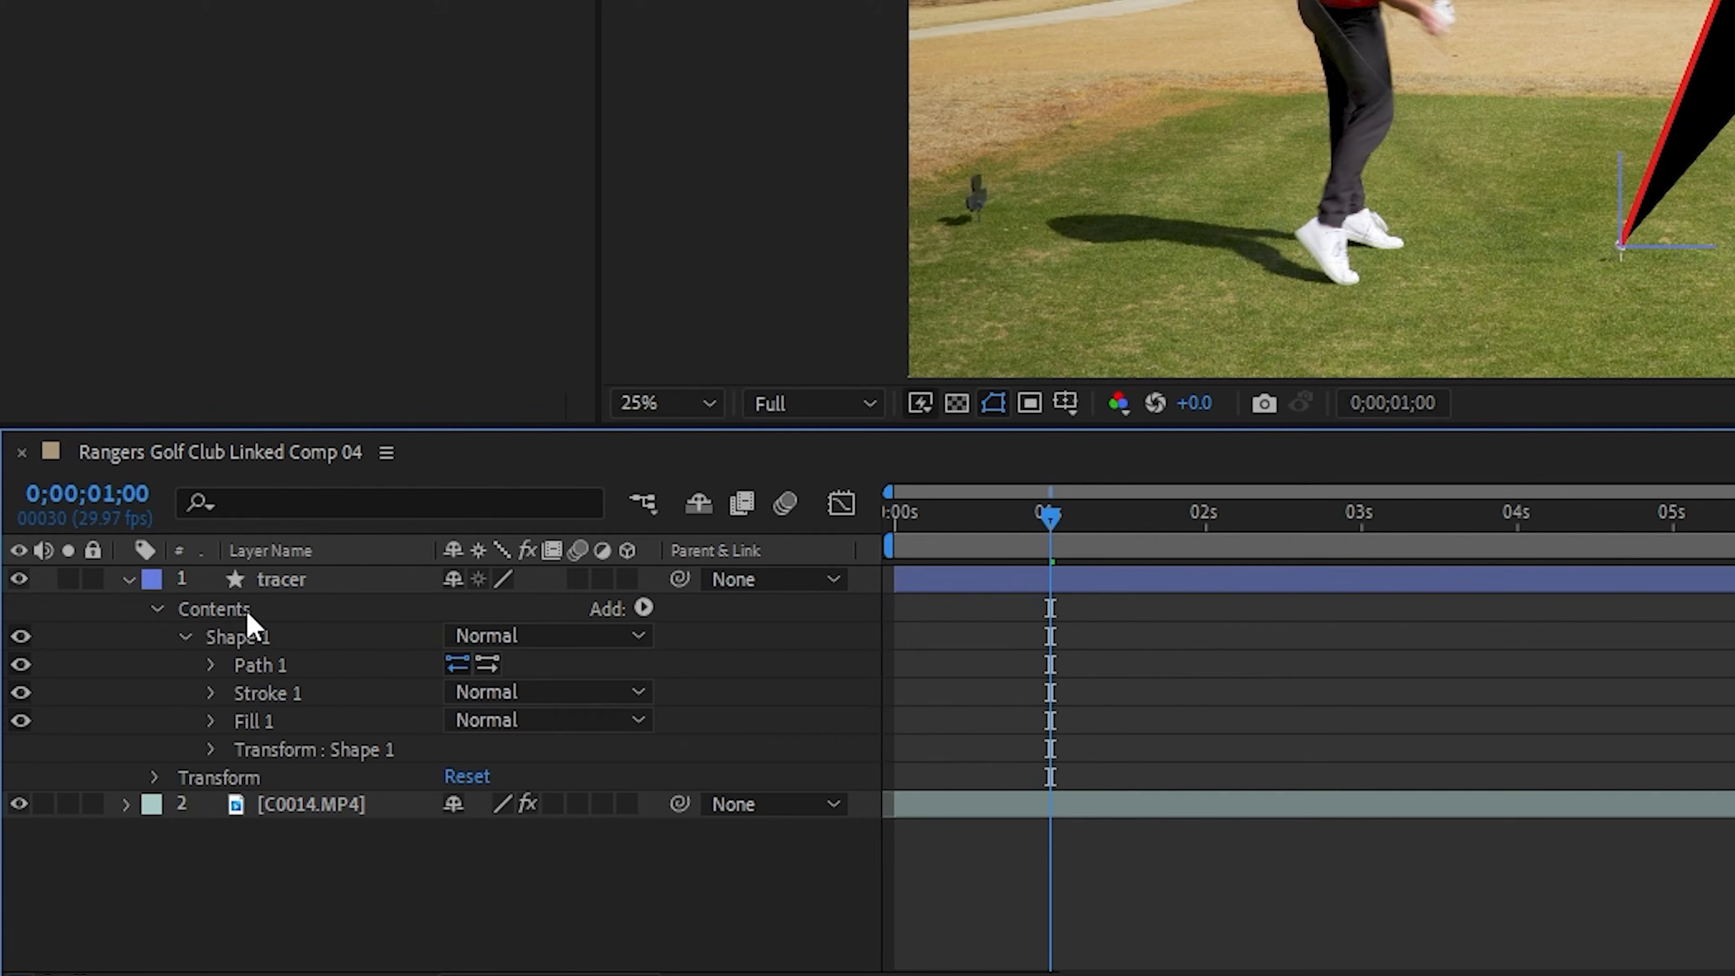
pyautogui.click(267, 728)
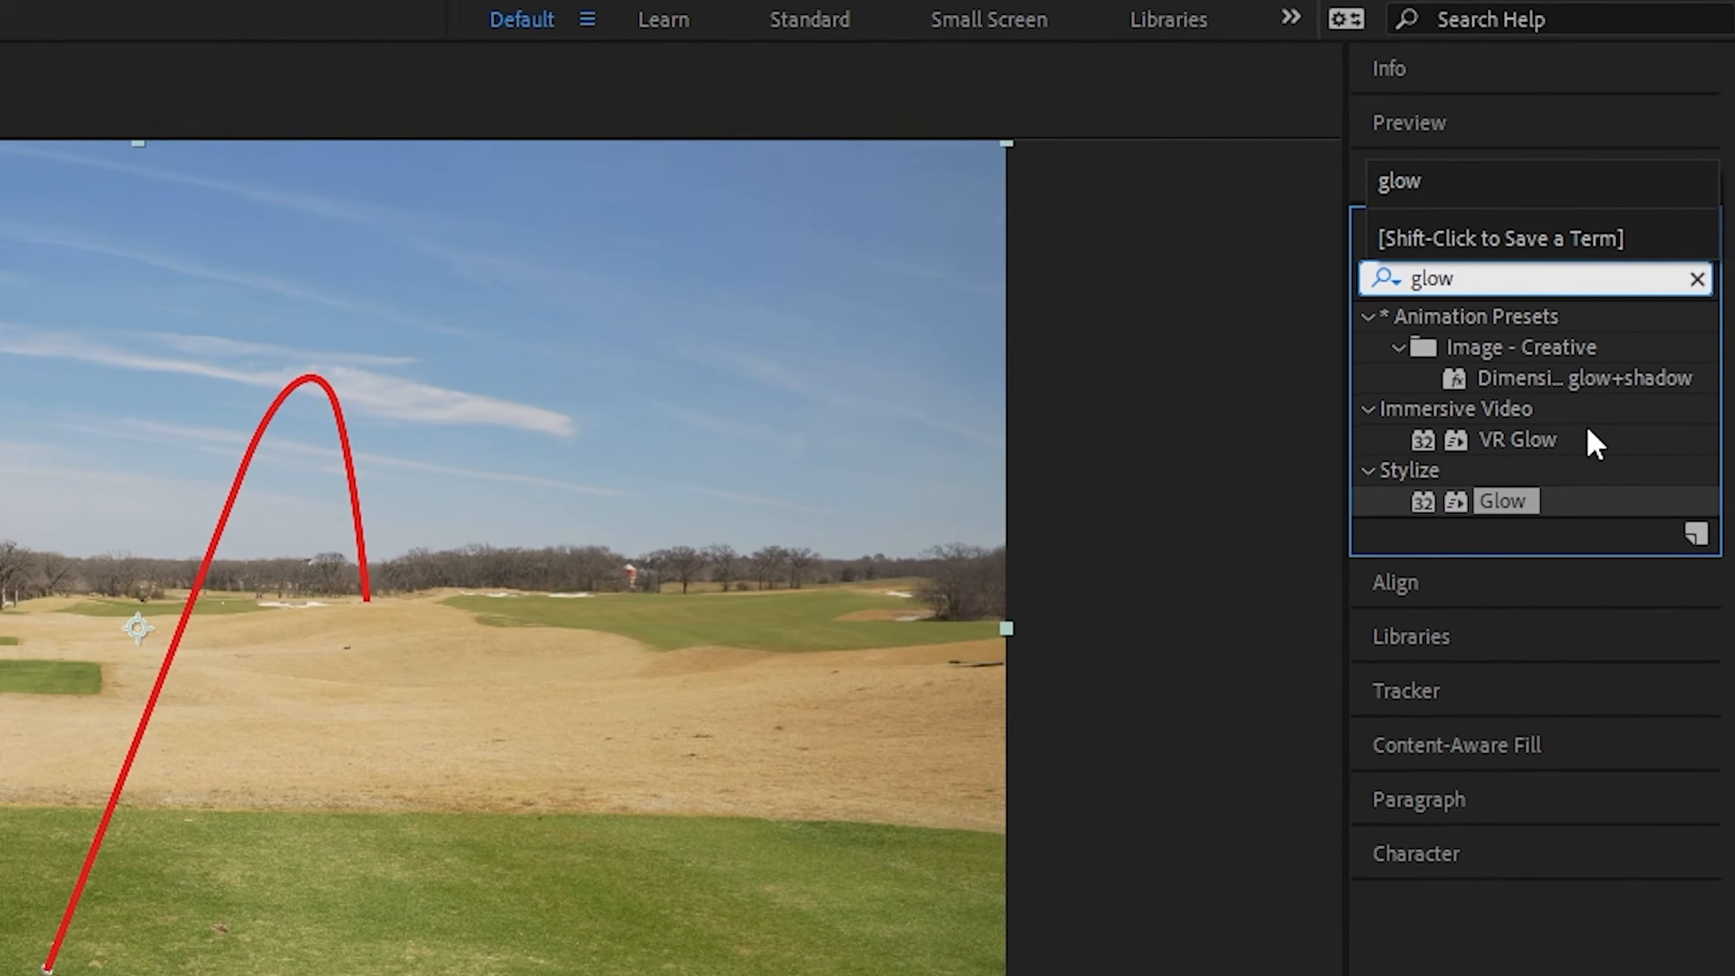
# Step: Apply the Glow effect from Stylize to the tracer layer and set its stroke width to 17 px
pyautogui.click(1515, 518)
pyautogui.moveTo(1516, 519); pyautogui.dragTo(383, 565)
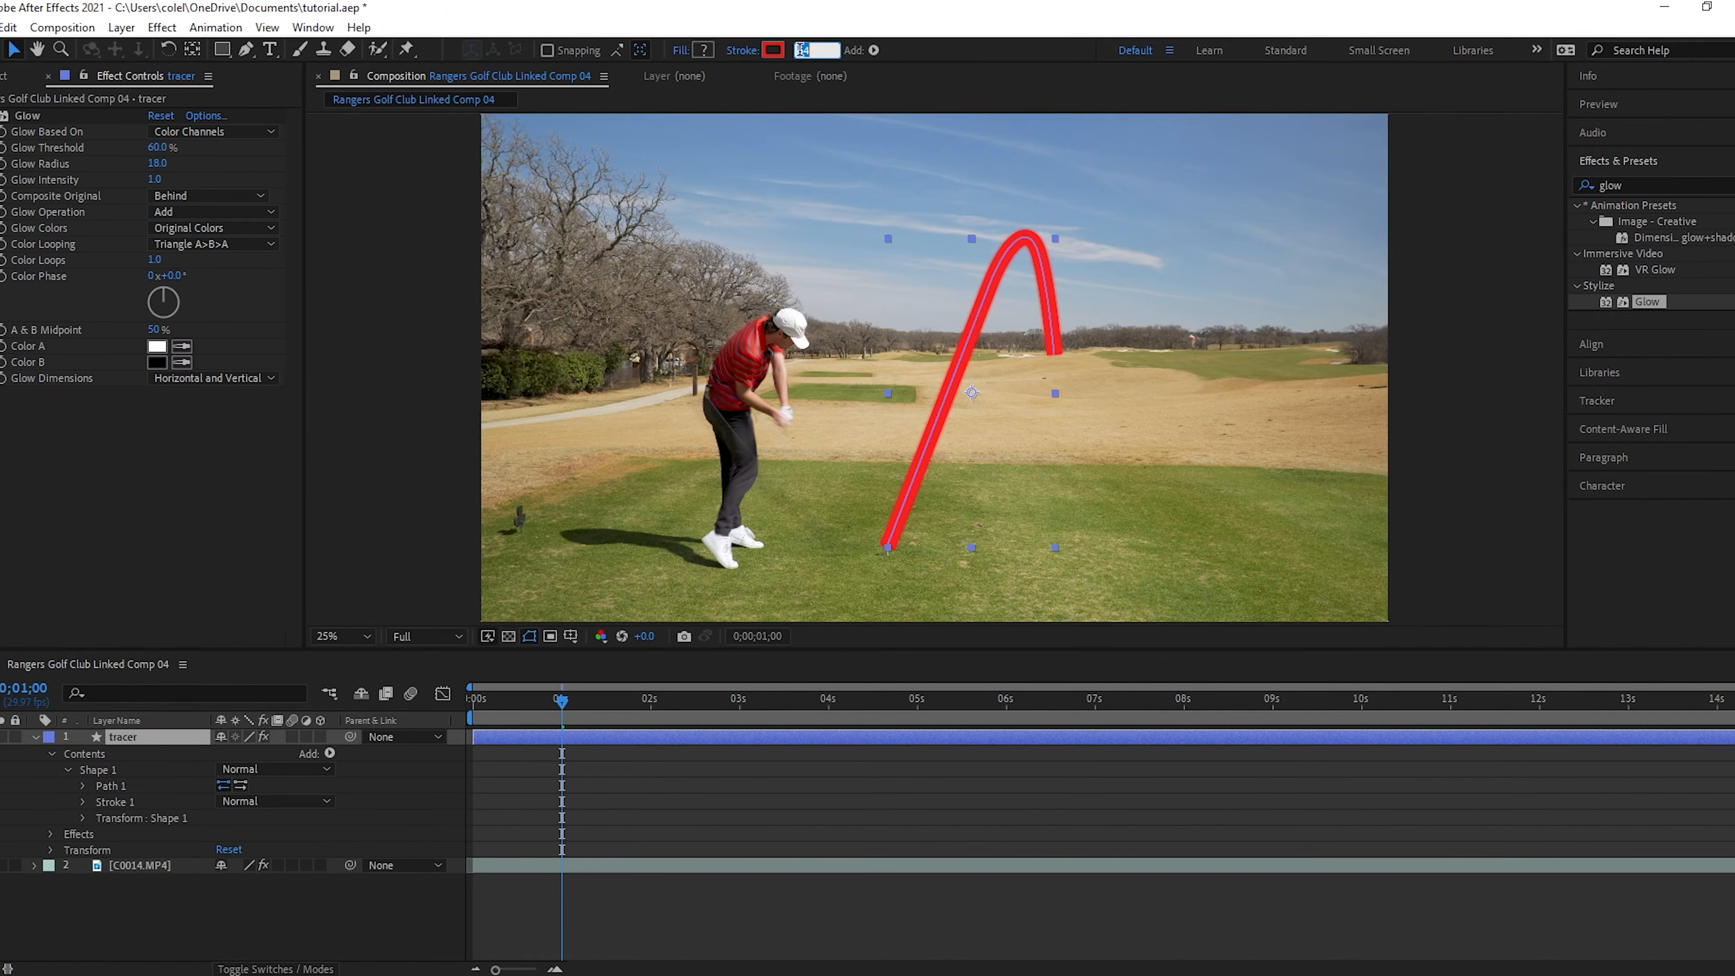
pyautogui.press('Return')
pyautogui.write('5')
pyautogui.press('Return')
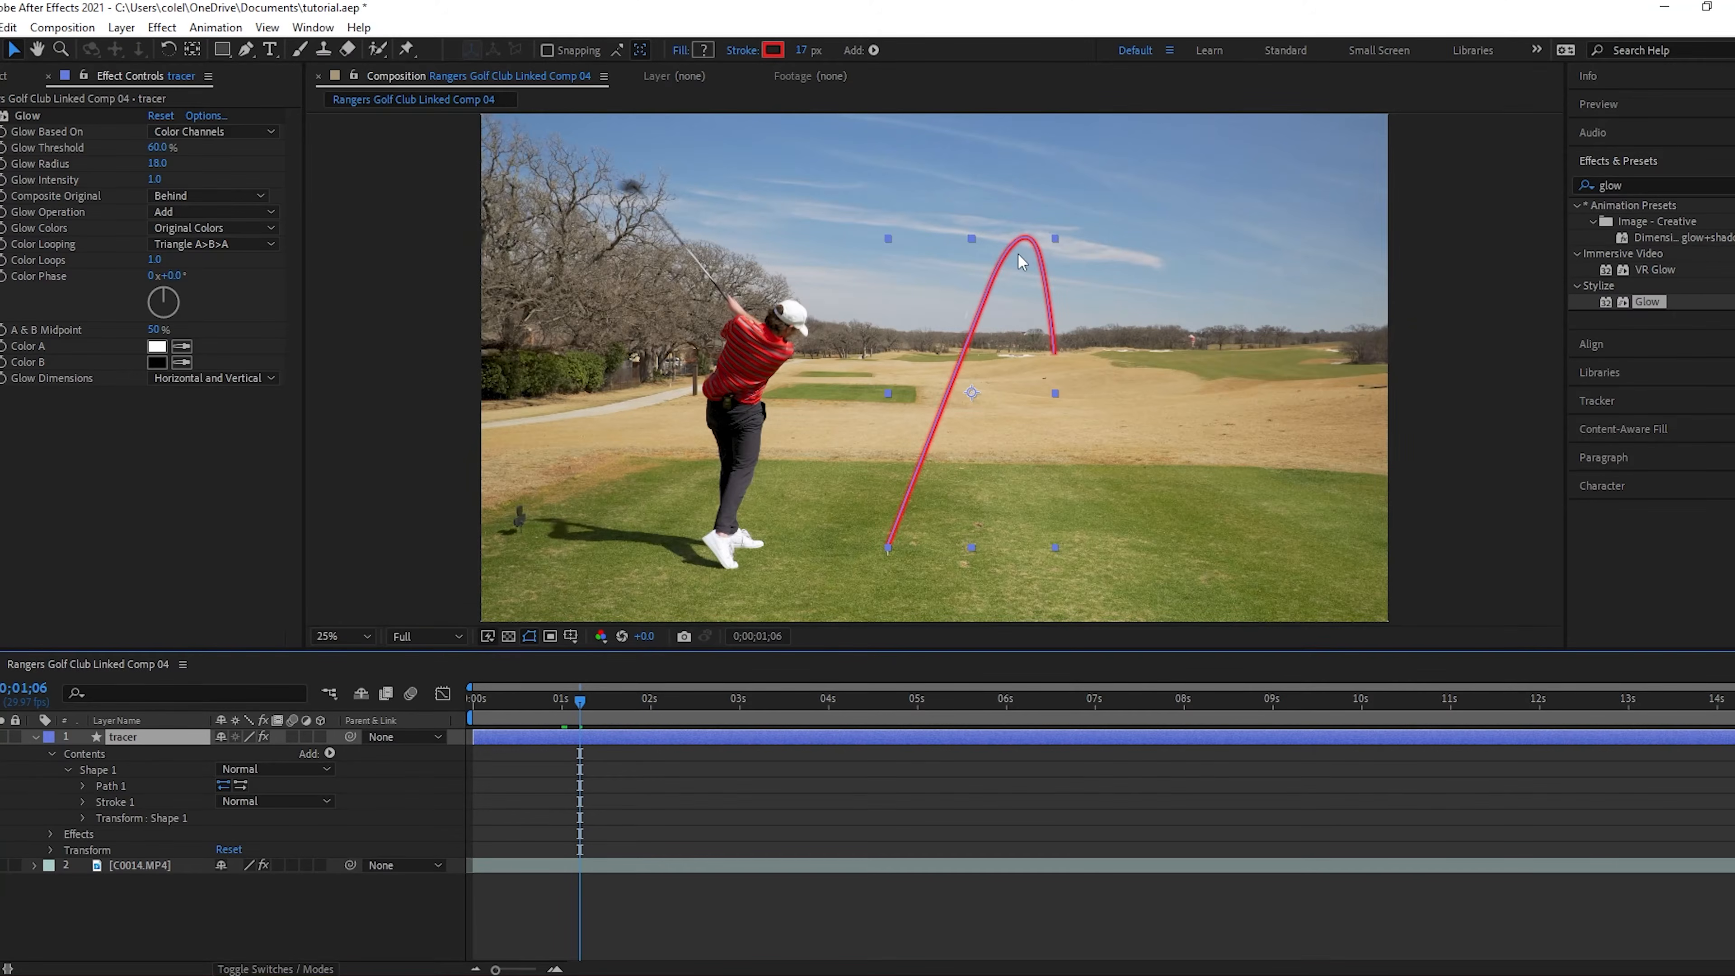
# Step: Follow the ball's flight in close-up and raise the tracer path's vertex near the peak at 0;00;03;14
pyautogui.scroll(2, 1018, 254)
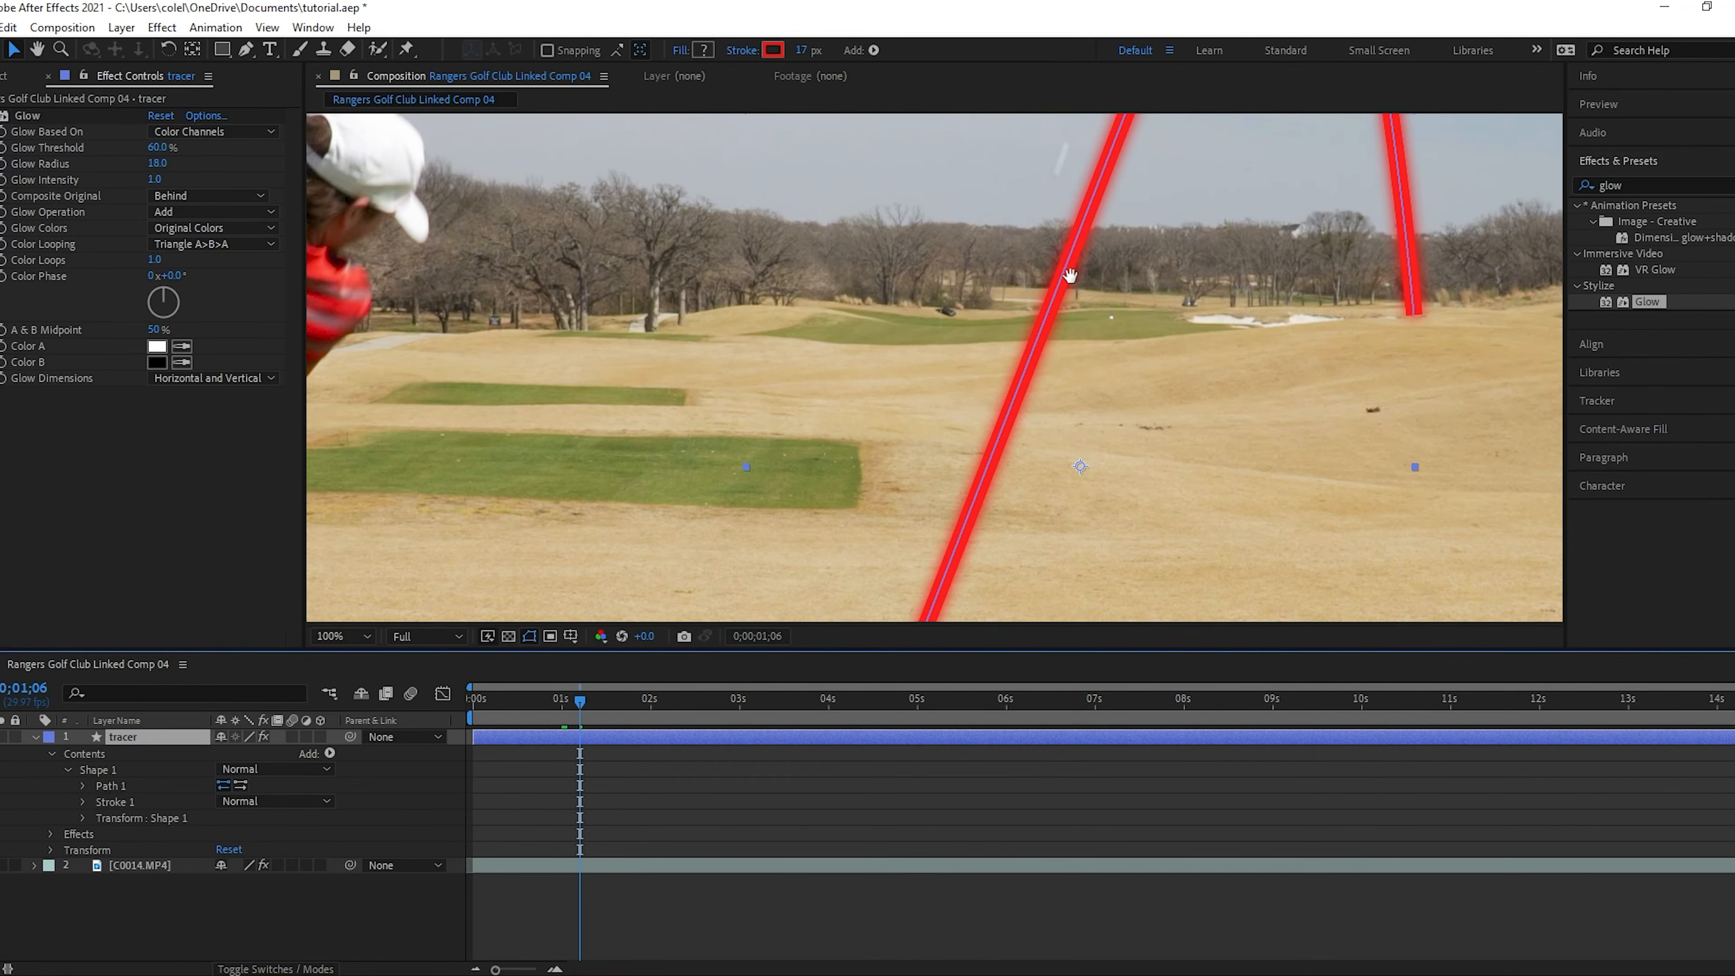
pyautogui.moveTo(1070, 280); pyautogui.dragTo(907, 471)
pyautogui.moveTo(1042, 220); pyautogui.dragTo(945, 427)
pyautogui.moveTo(988, 370); pyautogui.dragTo(979, 408)
pyautogui.moveTo(580, 703); pyautogui.dragTo(689, 718)
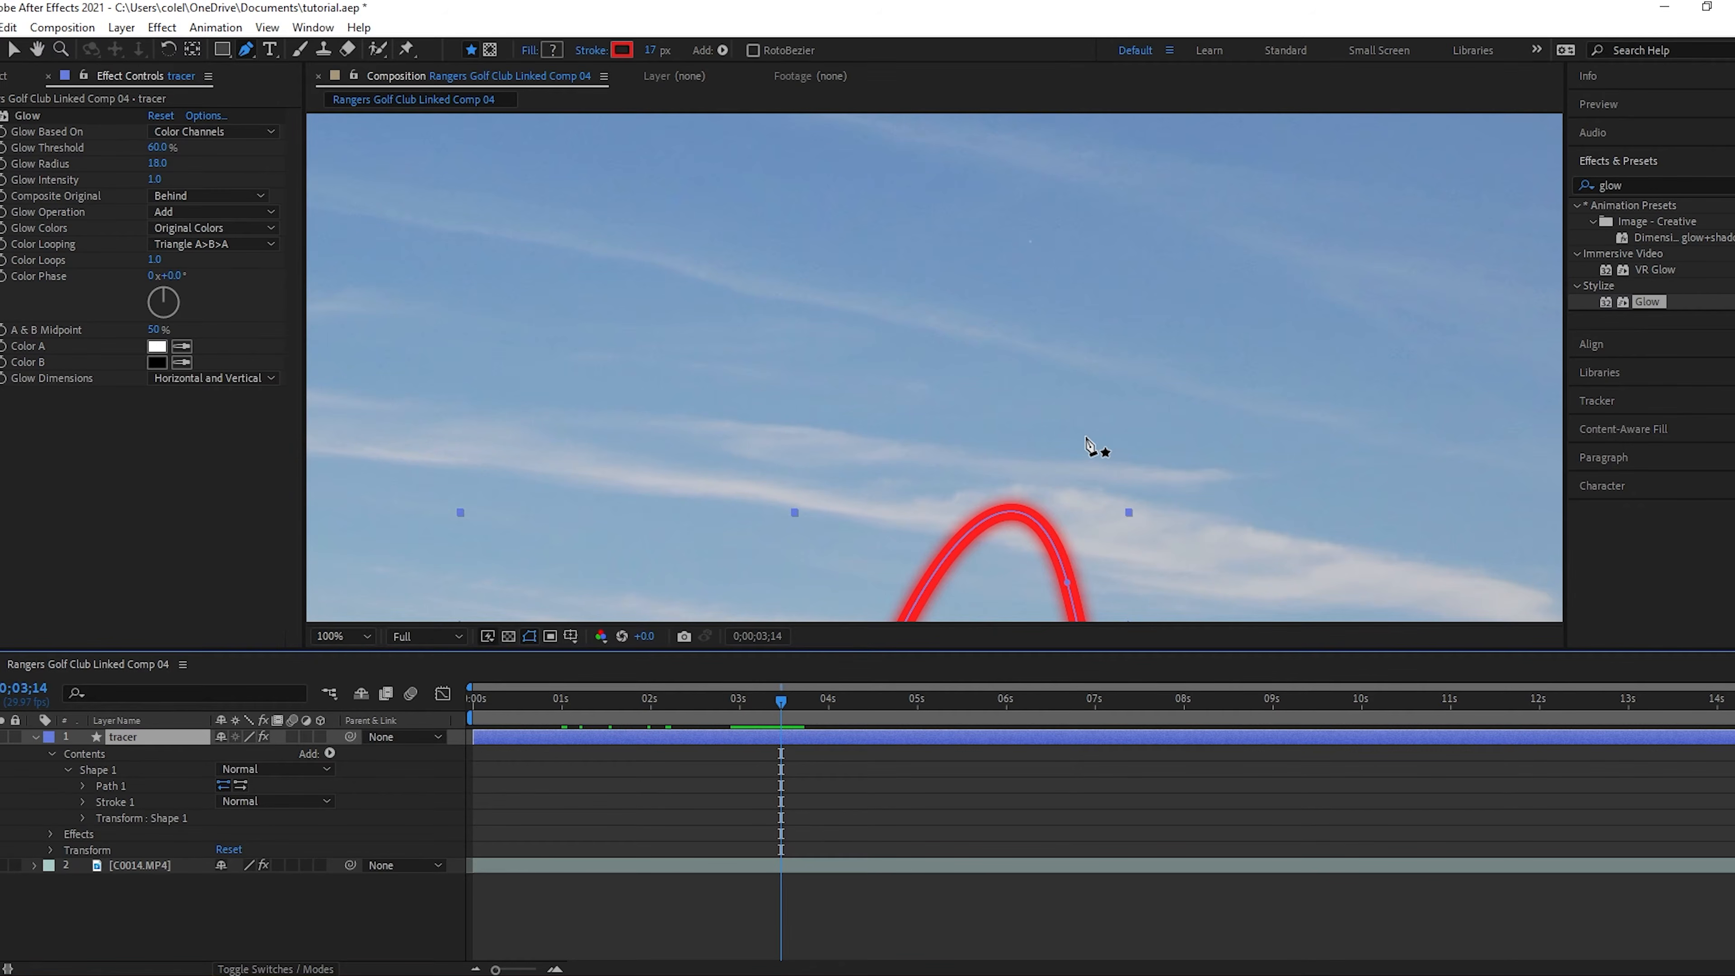
pyautogui.moveTo(1066, 583); pyautogui.dragTo(1071, 289)
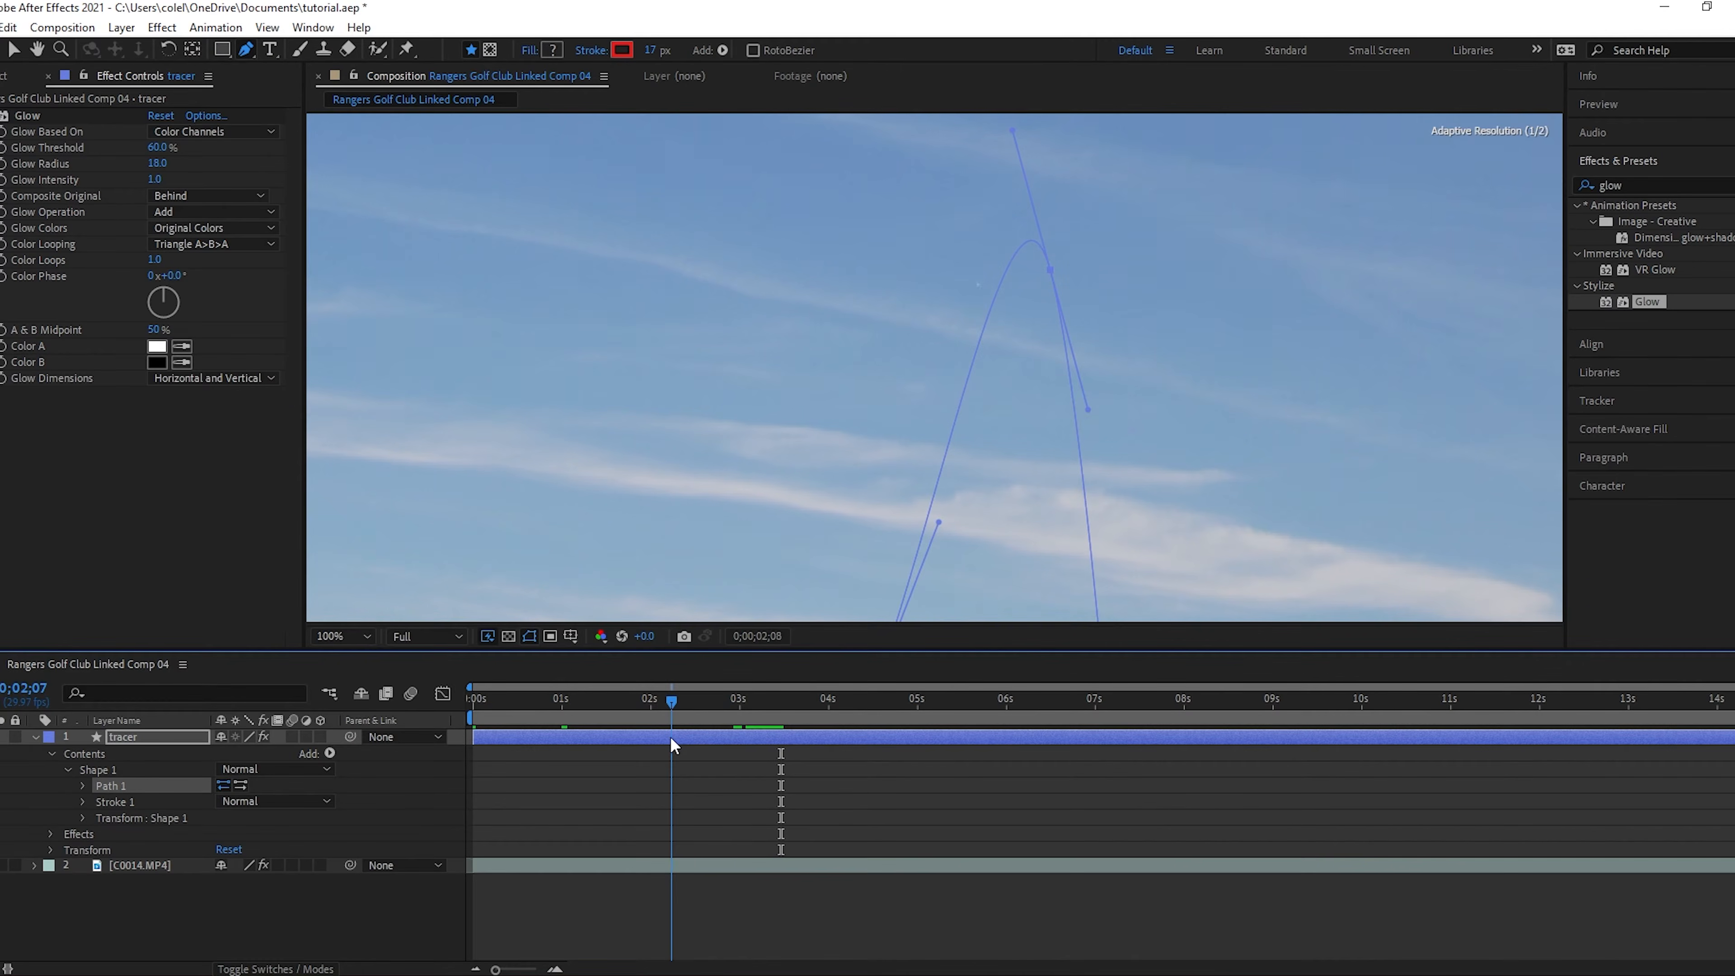
# Step: Fit the tracer path's ascending vertex to the ball's flight and shift the endpoint to the landing spot on the far fairway
pyautogui.press(',')
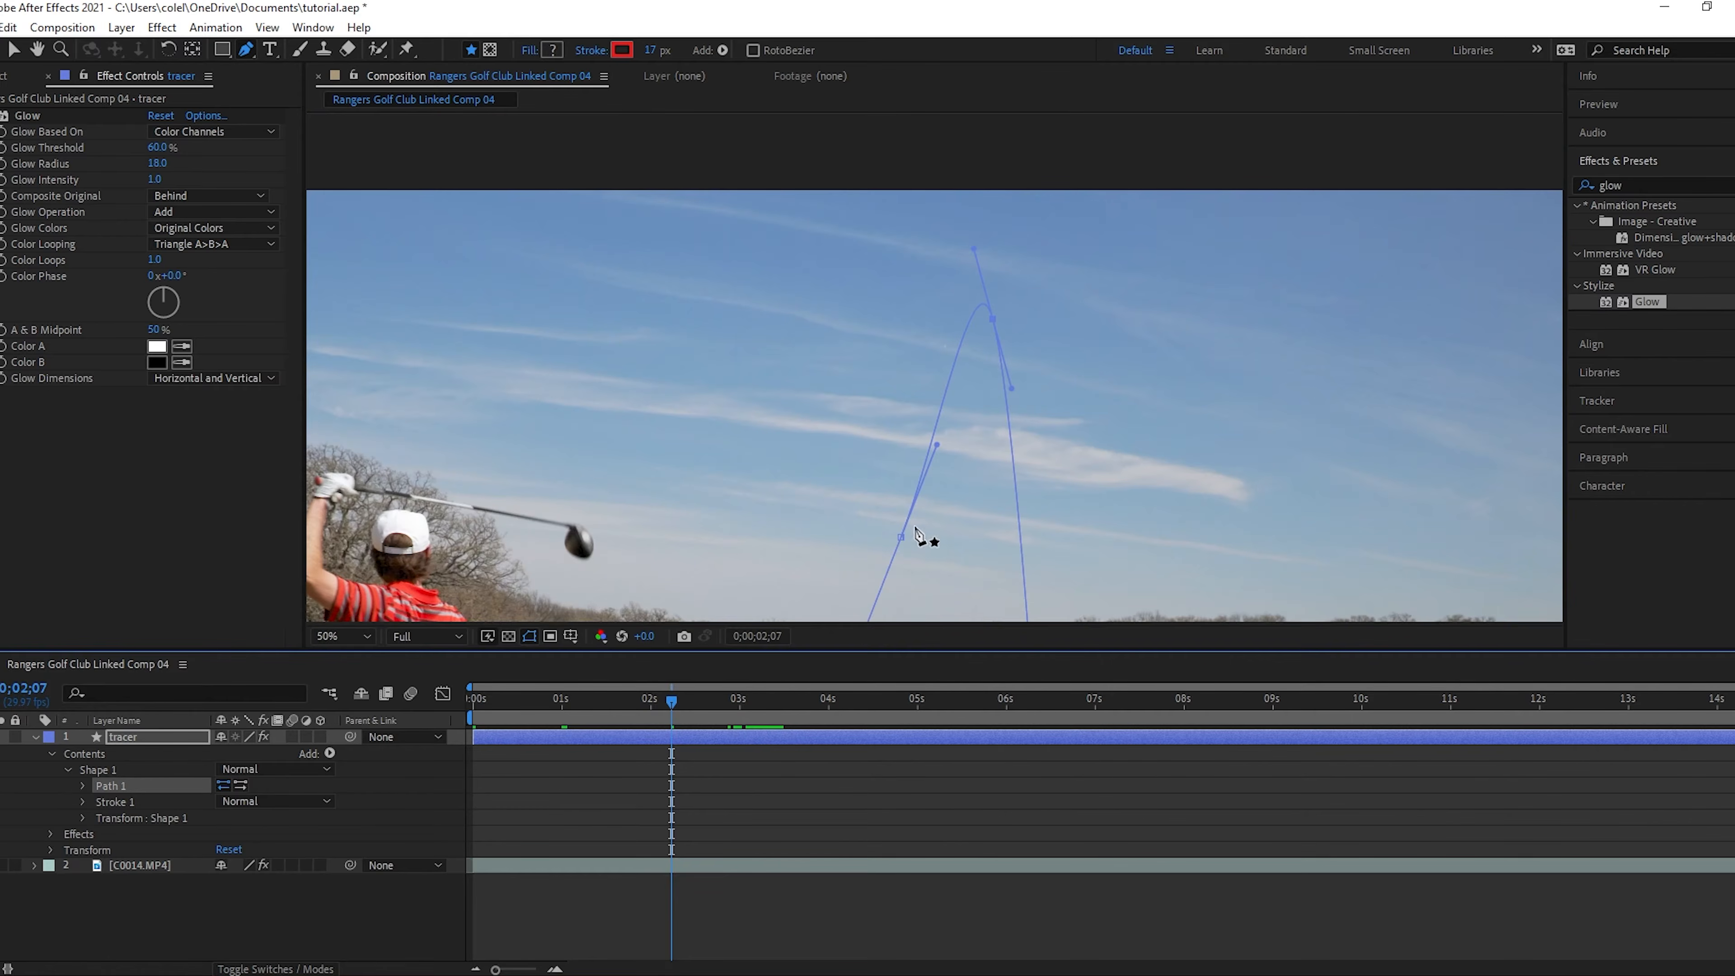
pyautogui.moveTo(901, 536); pyautogui.dragTo(888, 492)
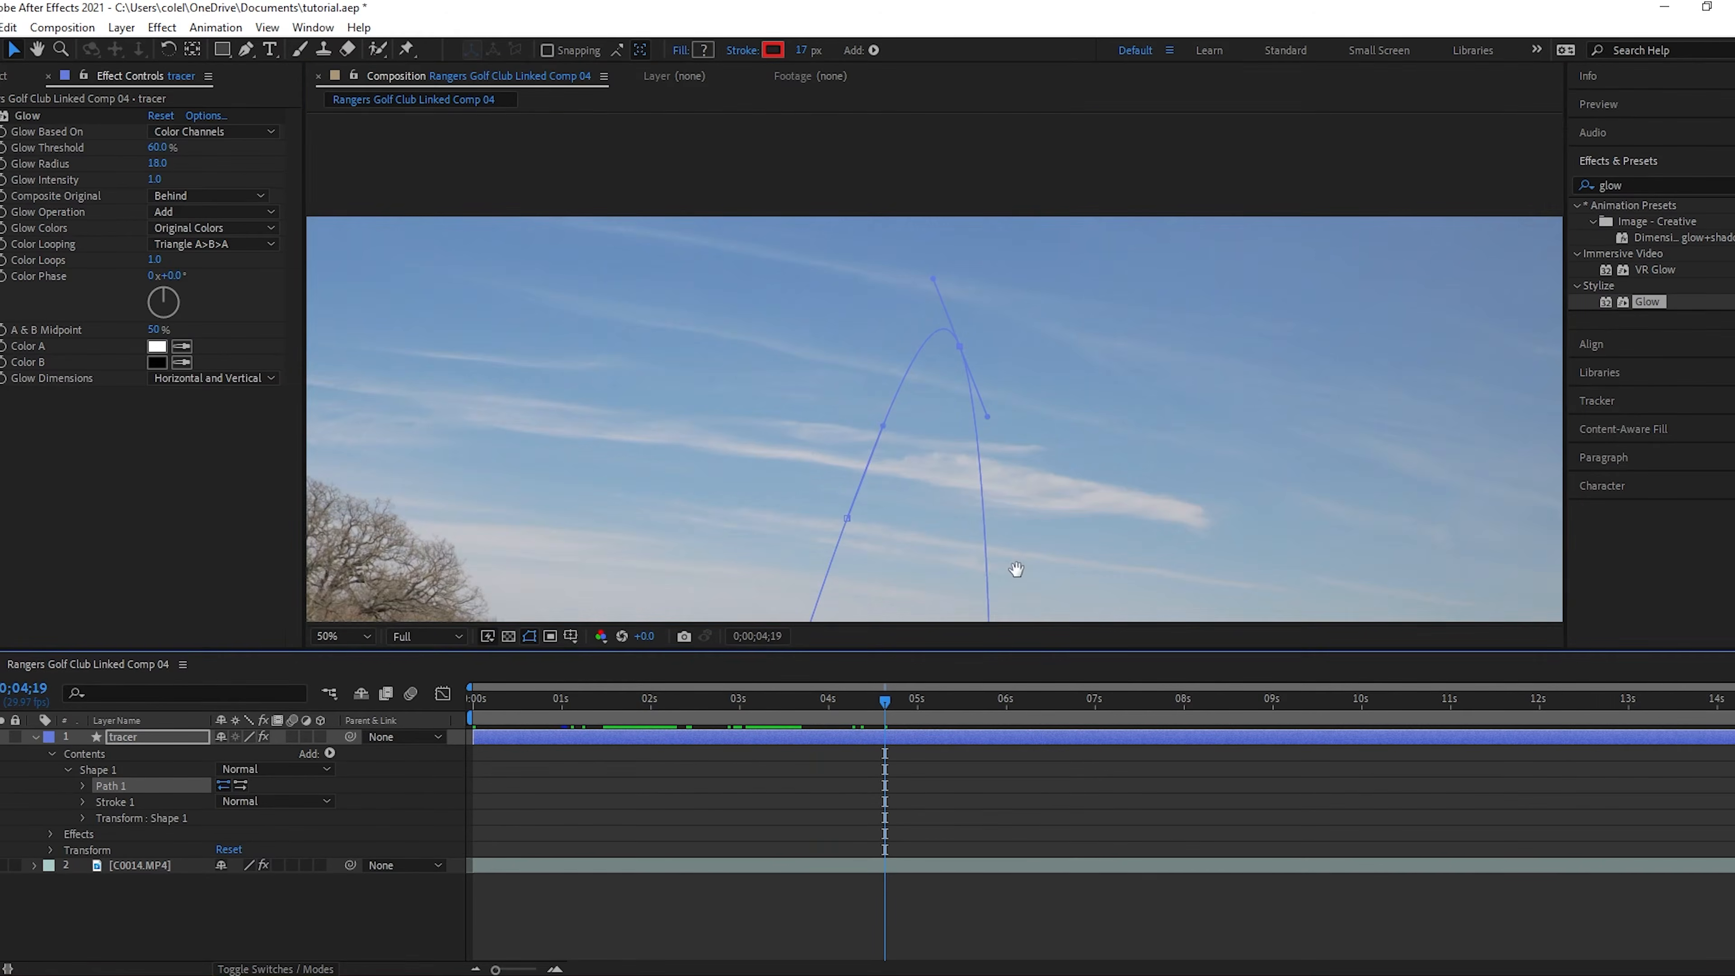
pyautogui.moveTo(1015, 569); pyautogui.dragTo(994, 507)
pyautogui.scroll(3, 1059, 580)
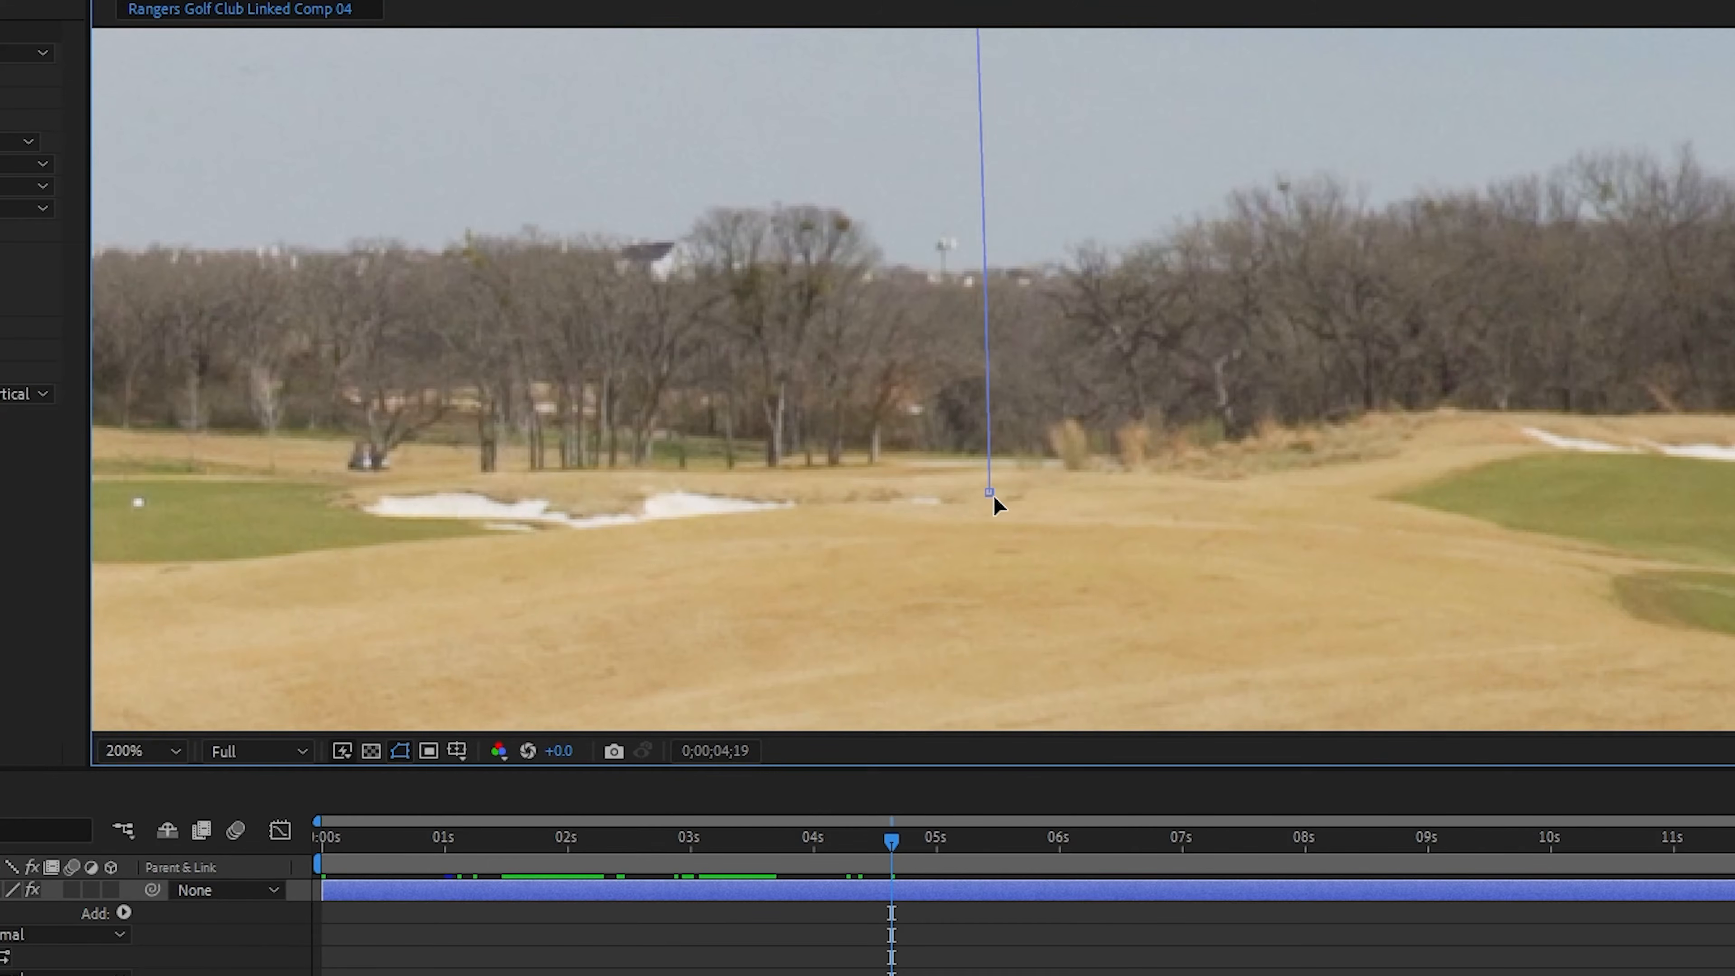
pyautogui.moveTo(1009, 489); pyautogui.dragTo(1059, 491)
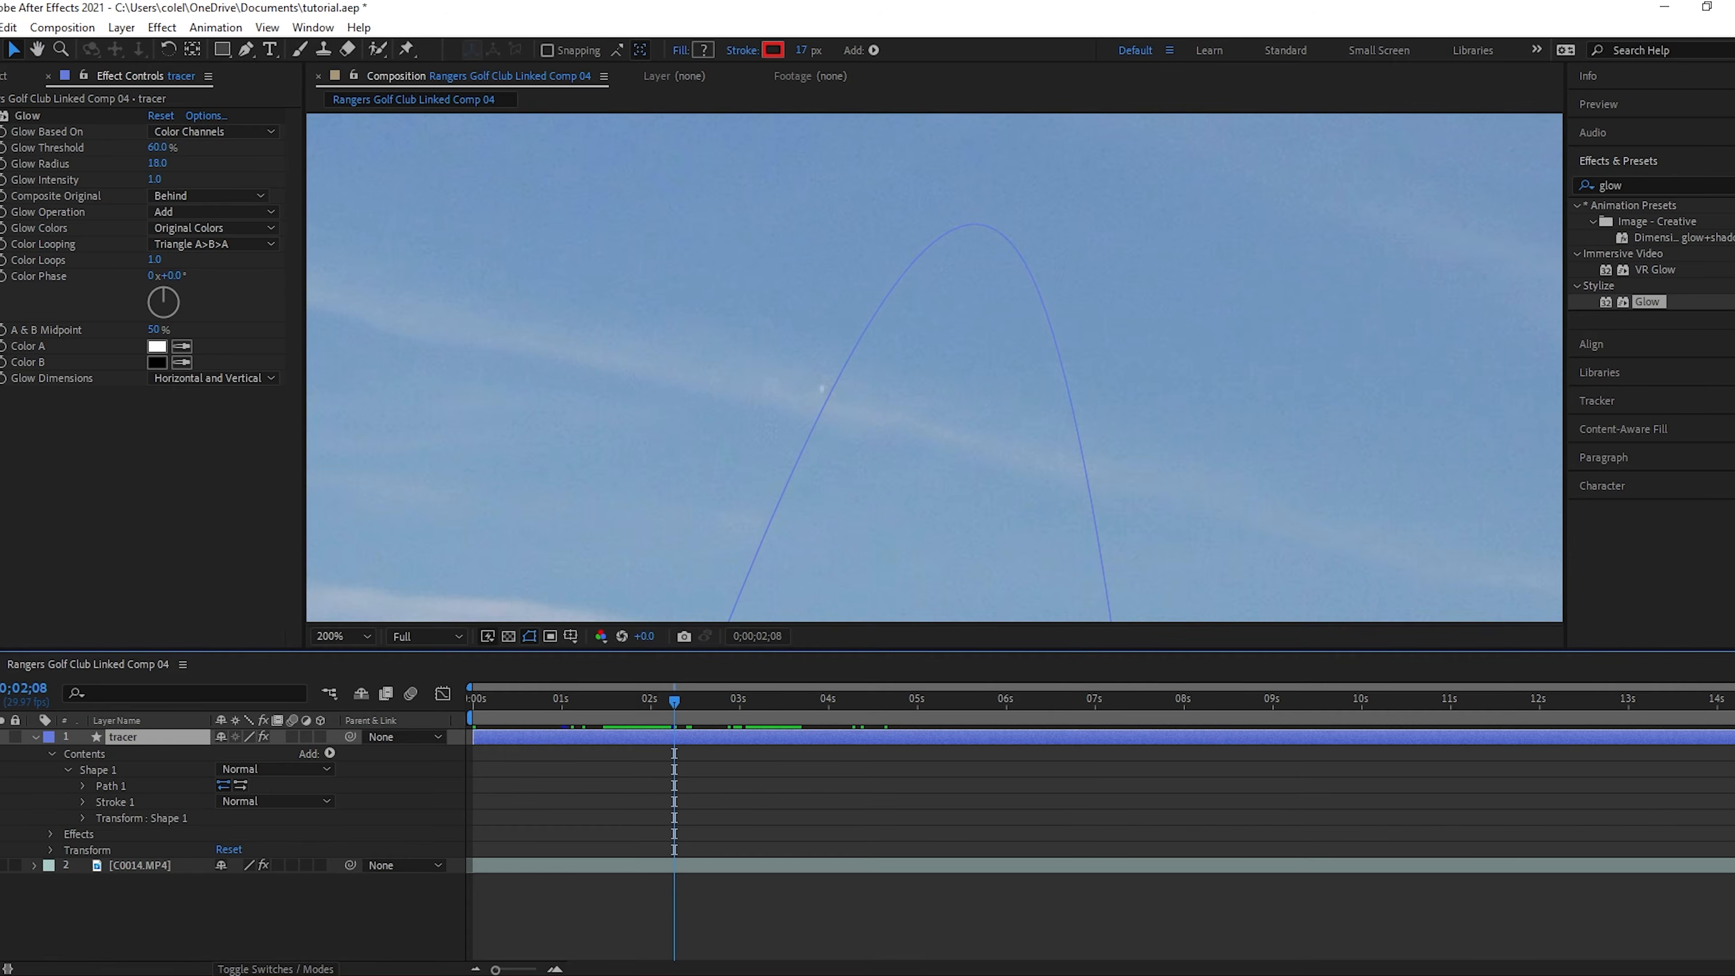
pyautogui.scroll(-6, 1014, 360)
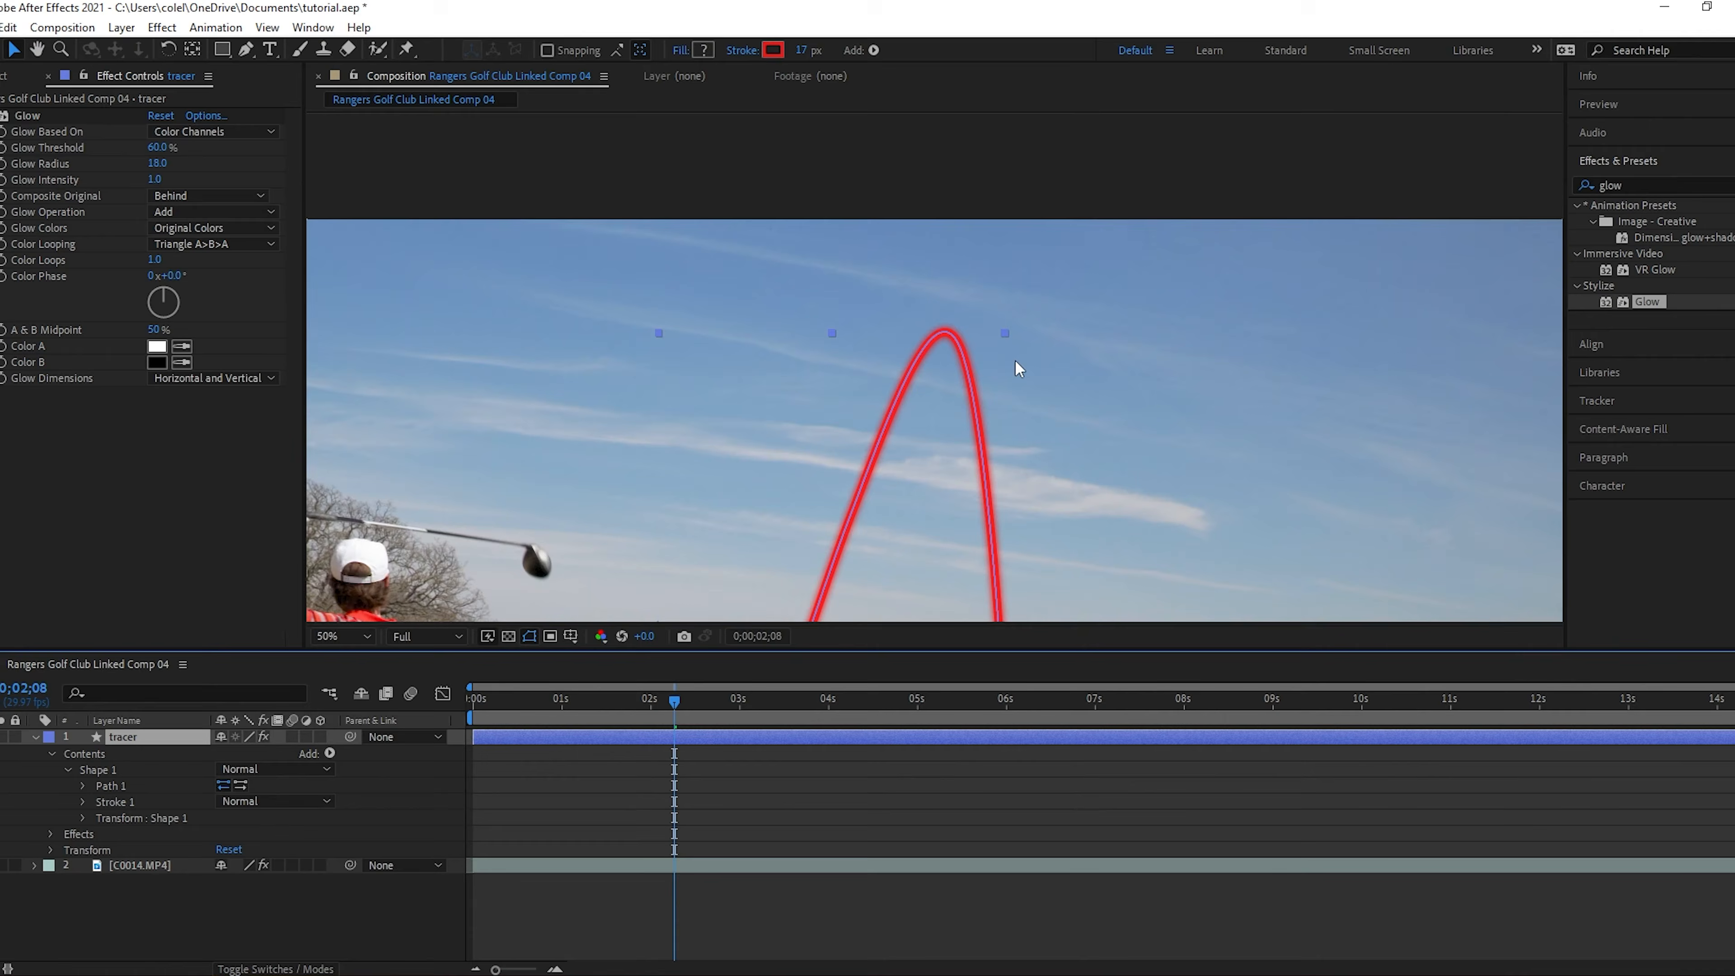
pyautogui.press('h')
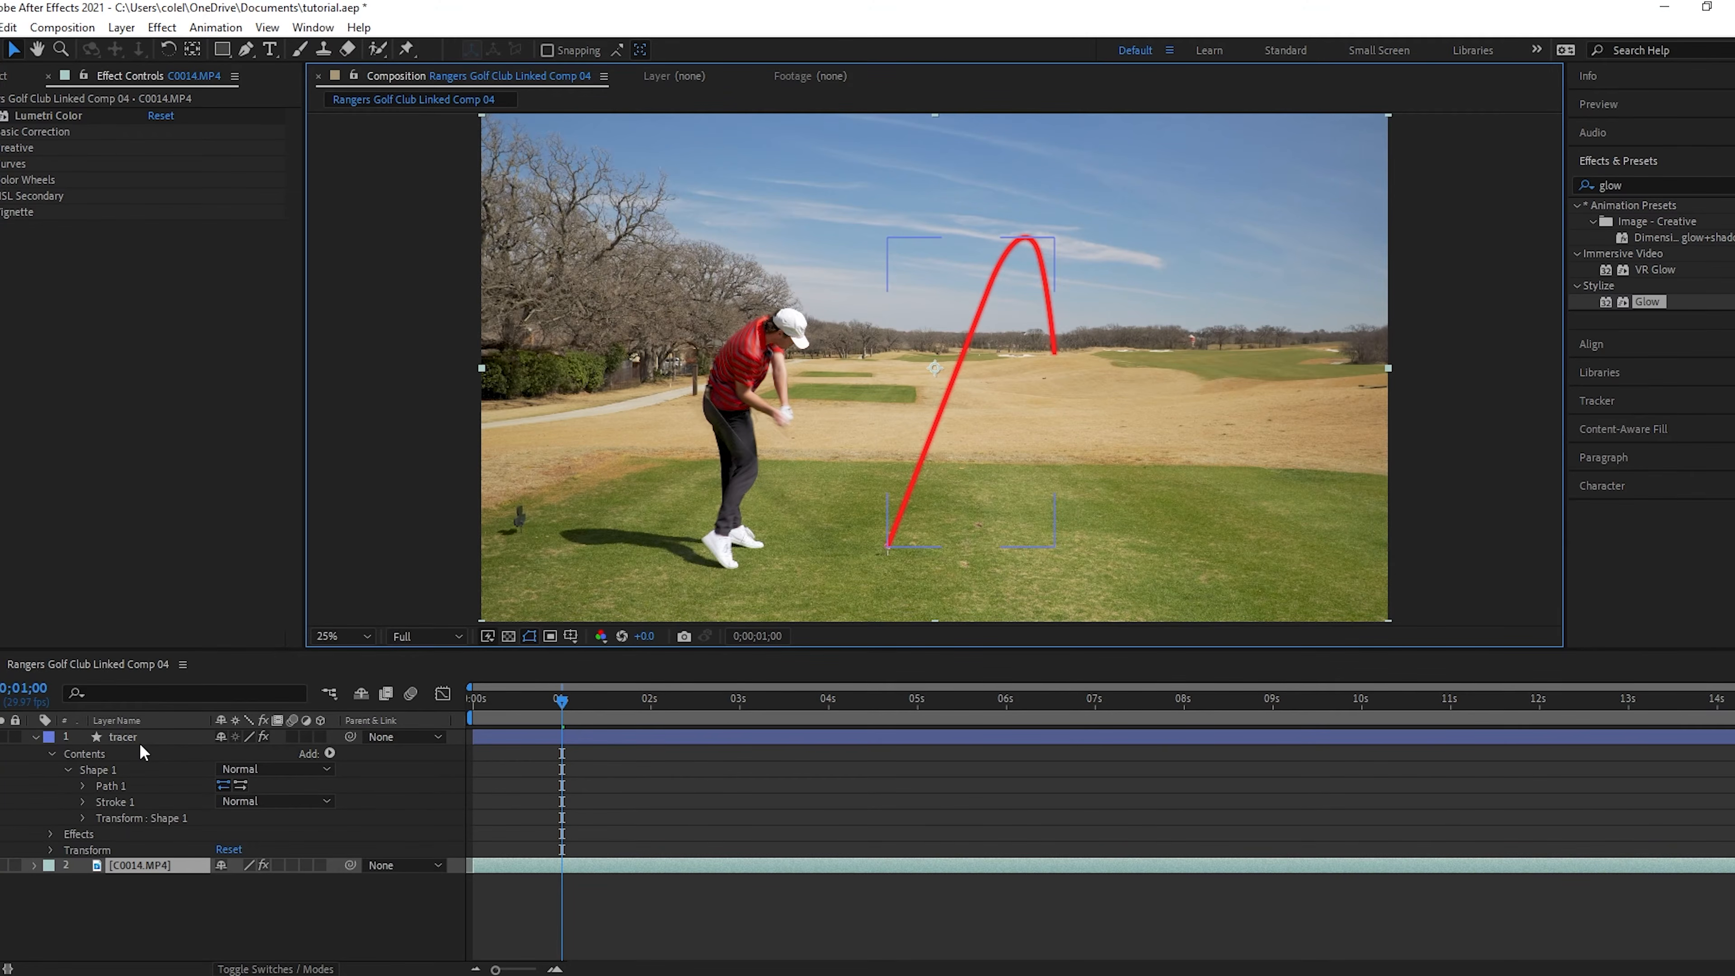
# Step: Add Trim Paths to the tracer layer's contents and show its settings
pyautogui.click(131, 742)
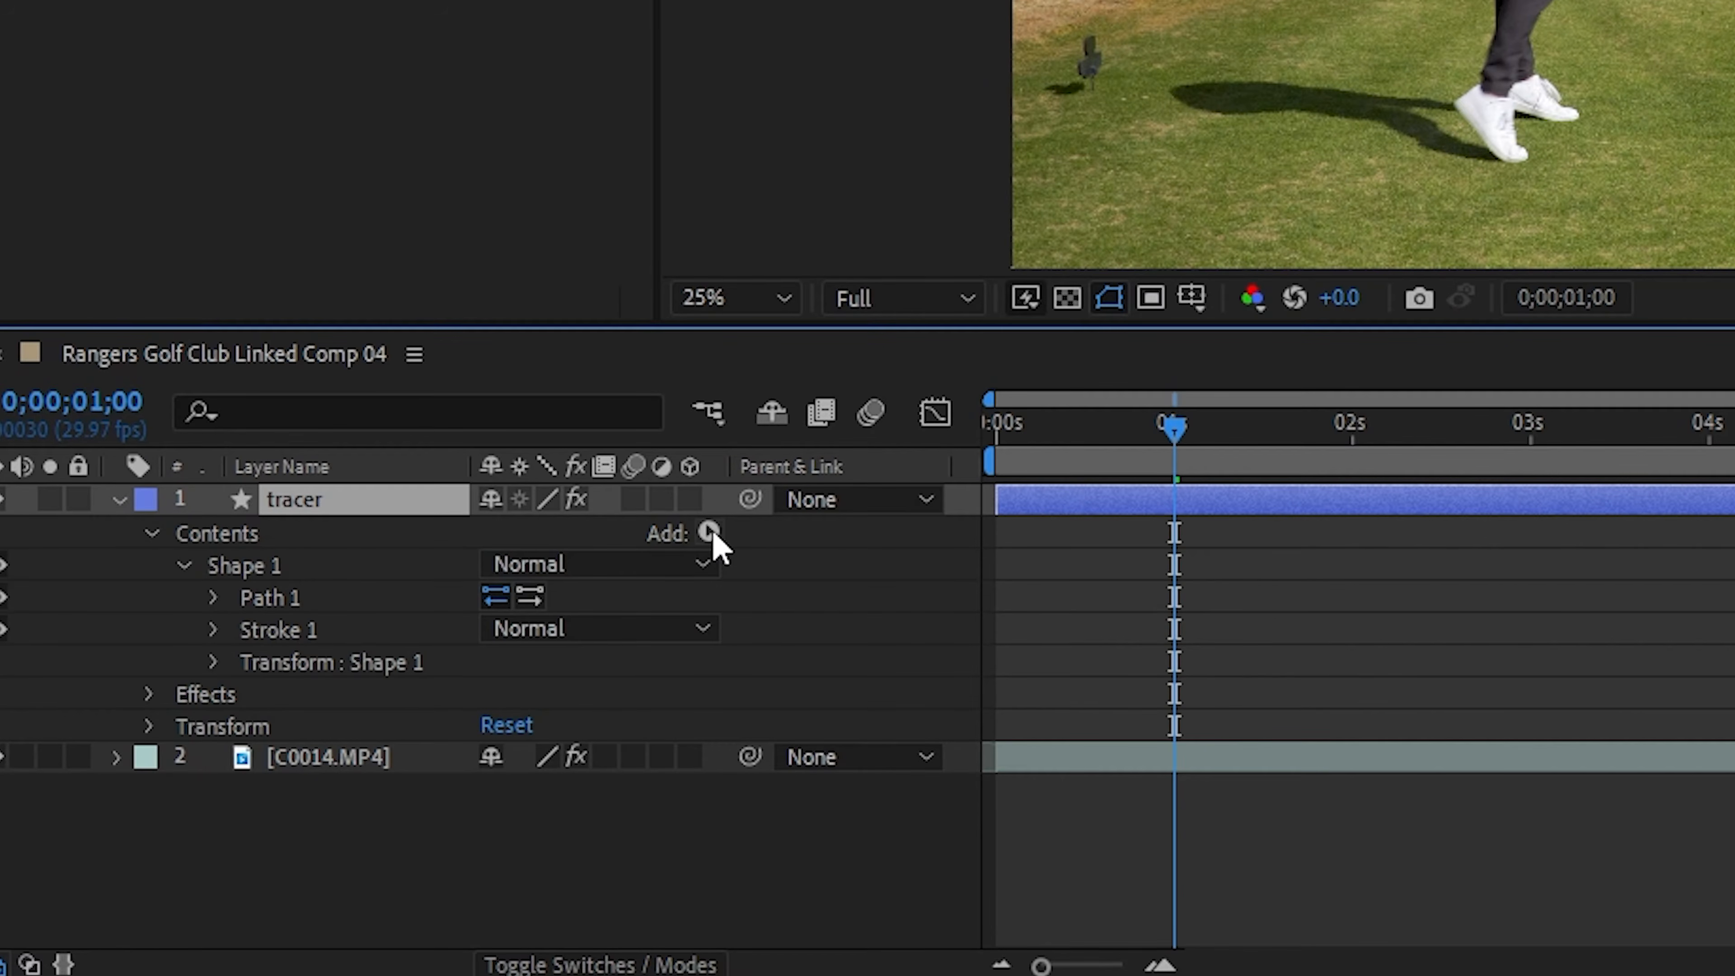
pyautogui.click(710, 533)
pyautogui.click(822, 342)
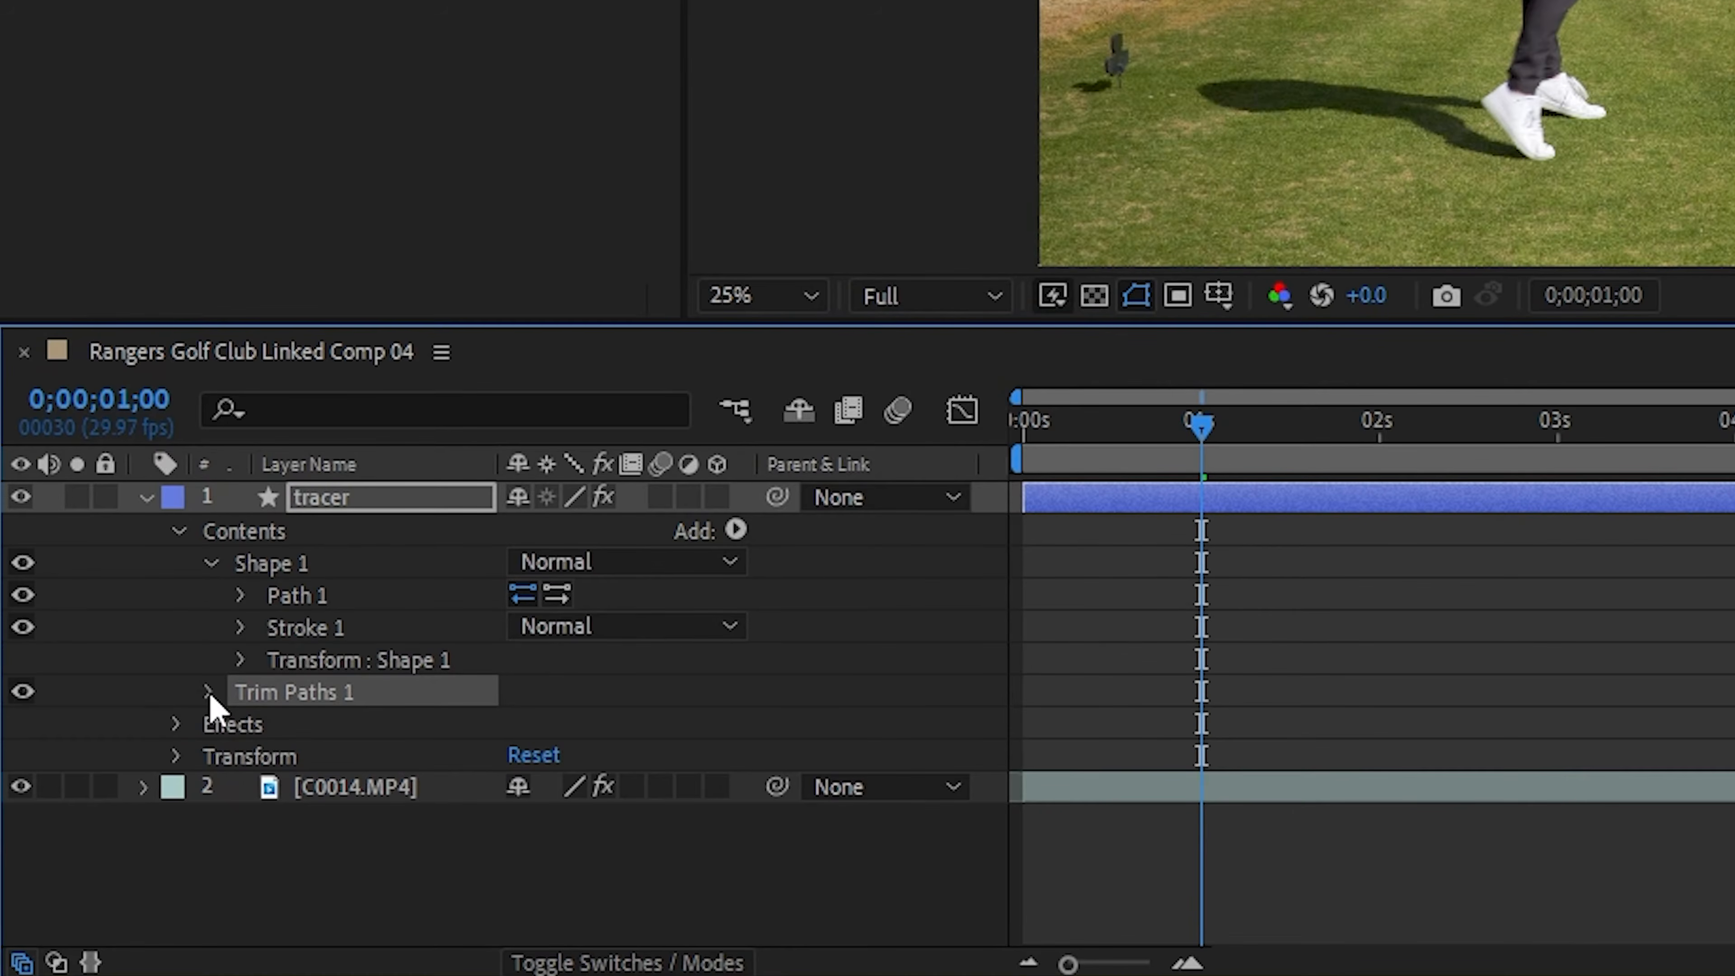
pyautogui.click(208, 692)
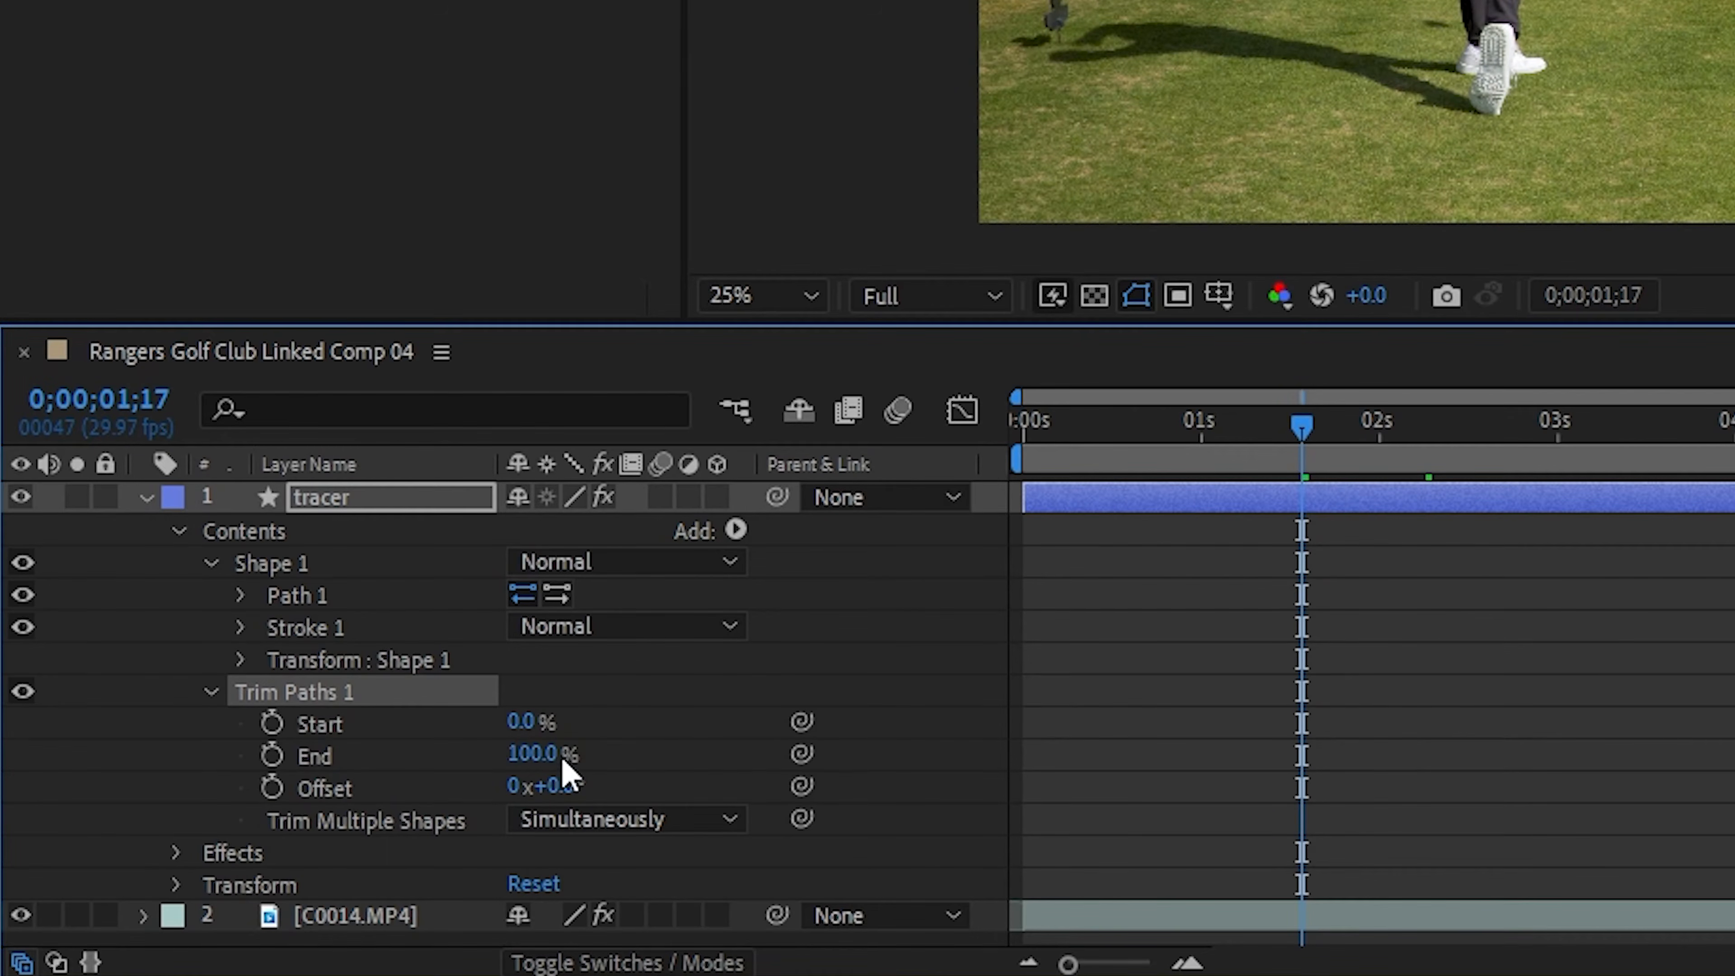
# Step: Set the Trim Paths End to 0% and keyframe it at impact, 0;00;01;01
pyautogui.press('F2')
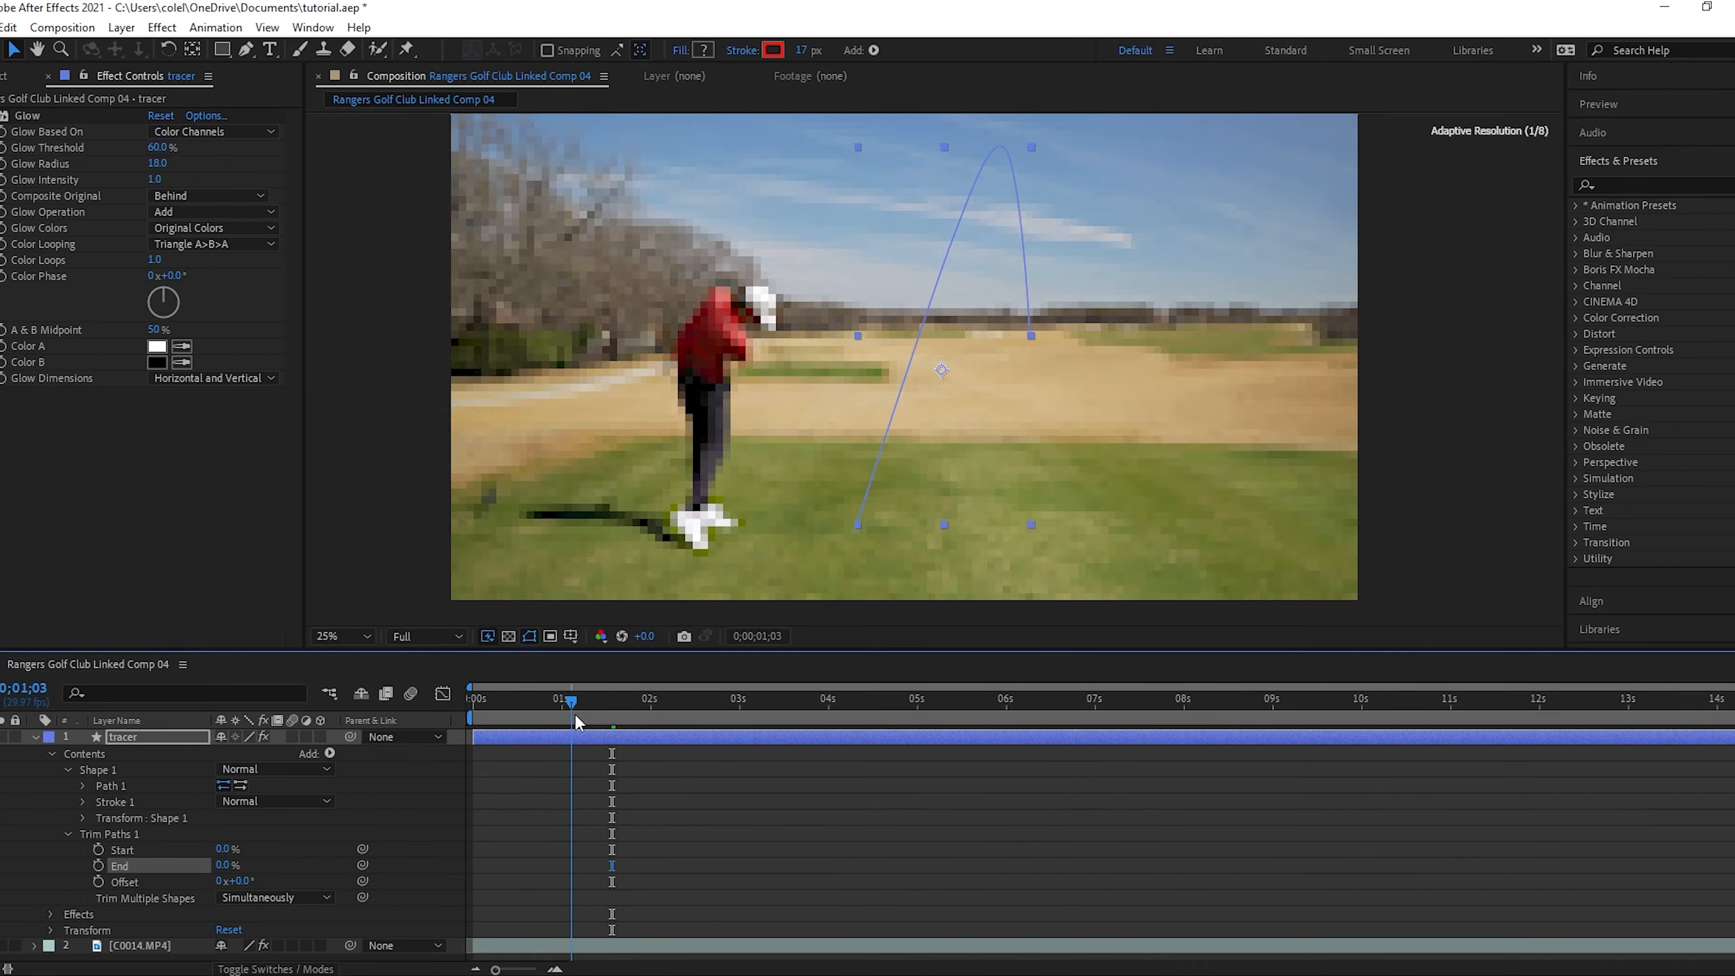
pyautogui.press('pageup')
pyautogui.press('pageup')
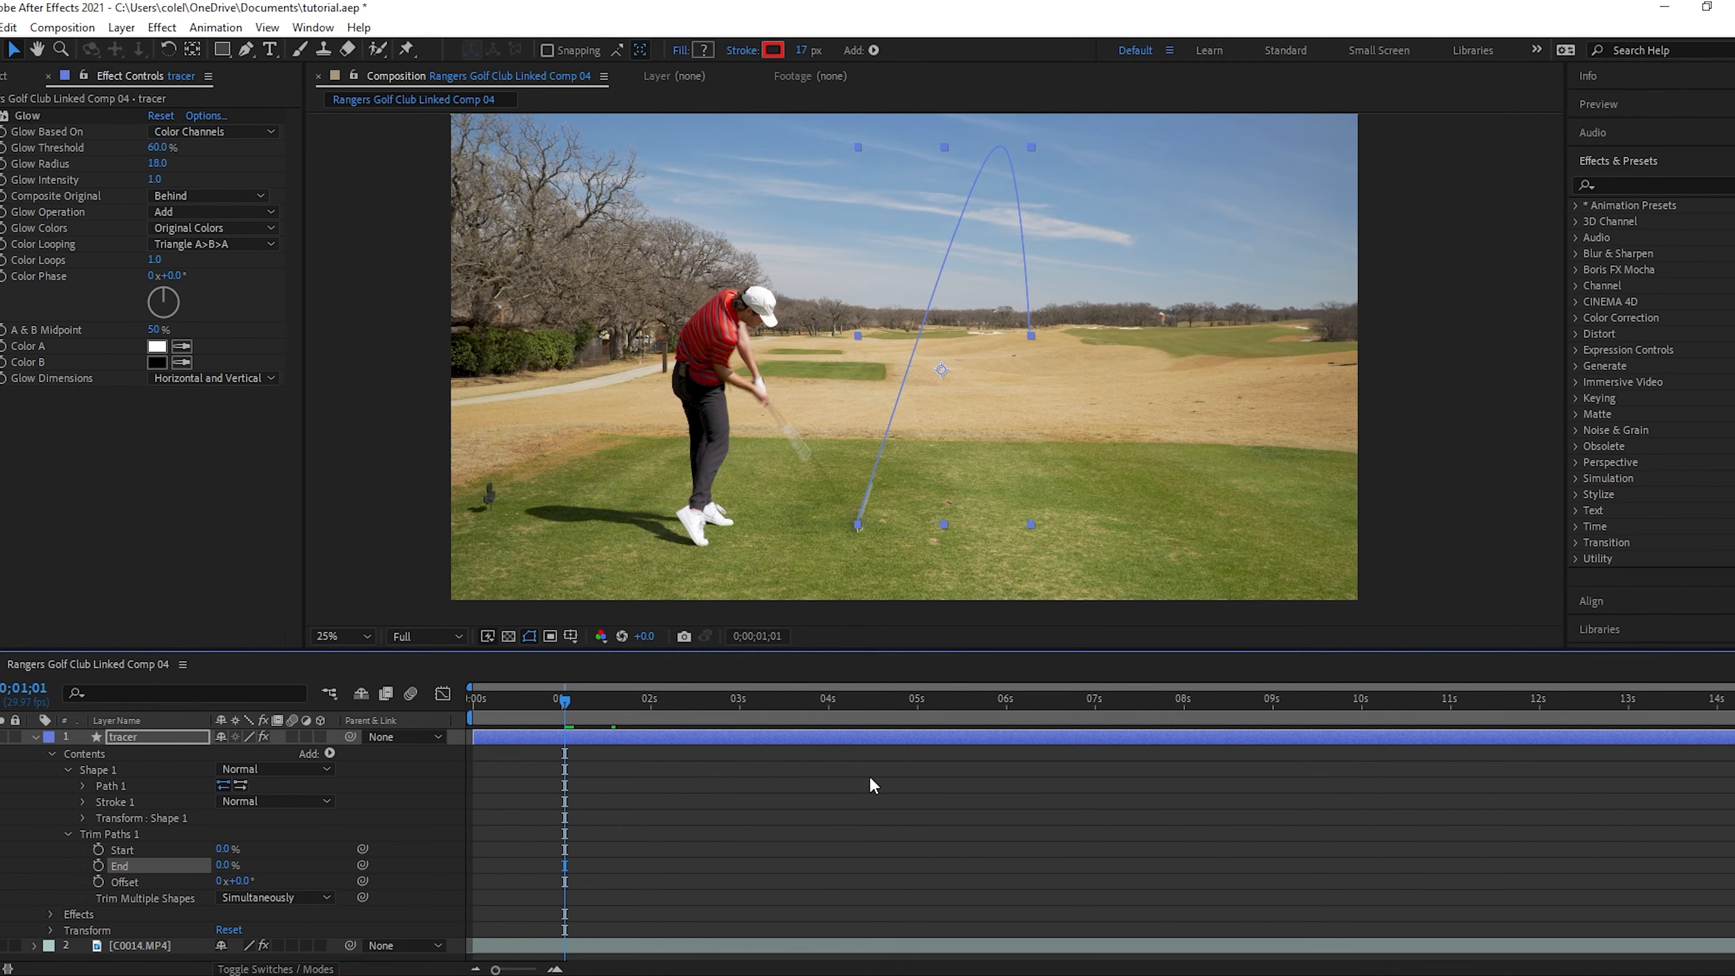
pyautogui.click(98, 865)
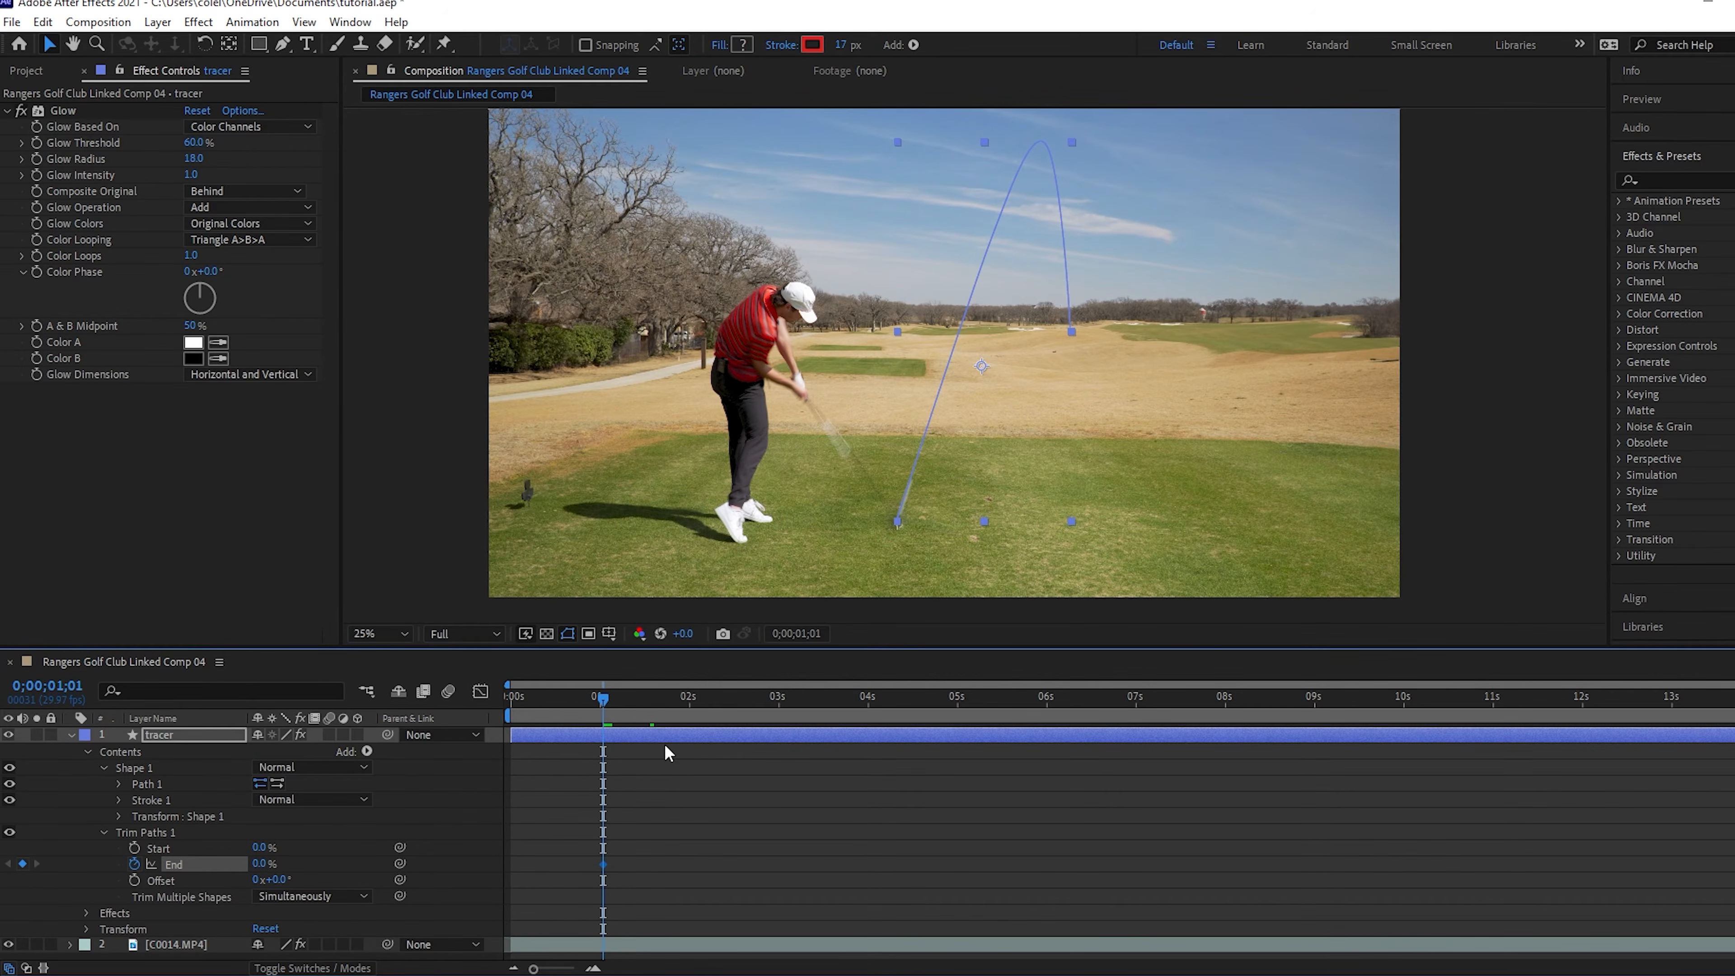
# Step: Keyframe the Trim Paths End at 37% at 0;00;01;05 and at 60% at about 1.6 seconds
pyautogui.moveTo(605, 703); pyautogui.dragTo(615, 698)
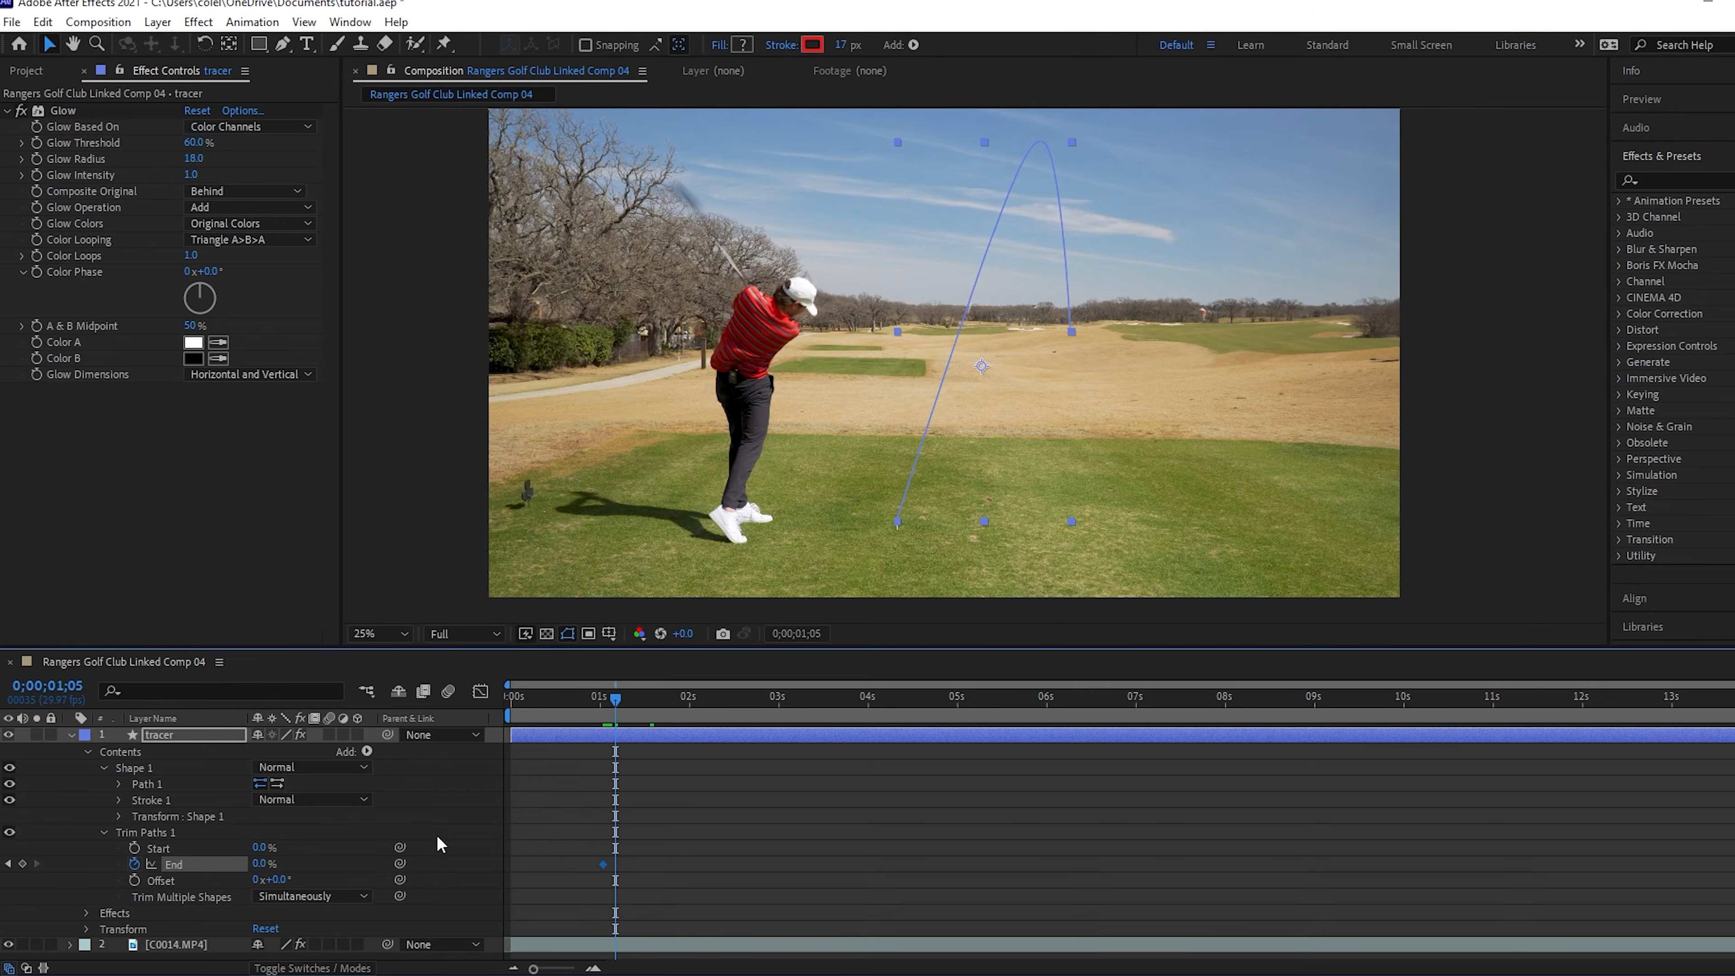
pyautogui.click(263, 865)
pyautogui.moveTo(263, 865); pyautogui.dragTo(533, 827)
pyautogui.press('space')
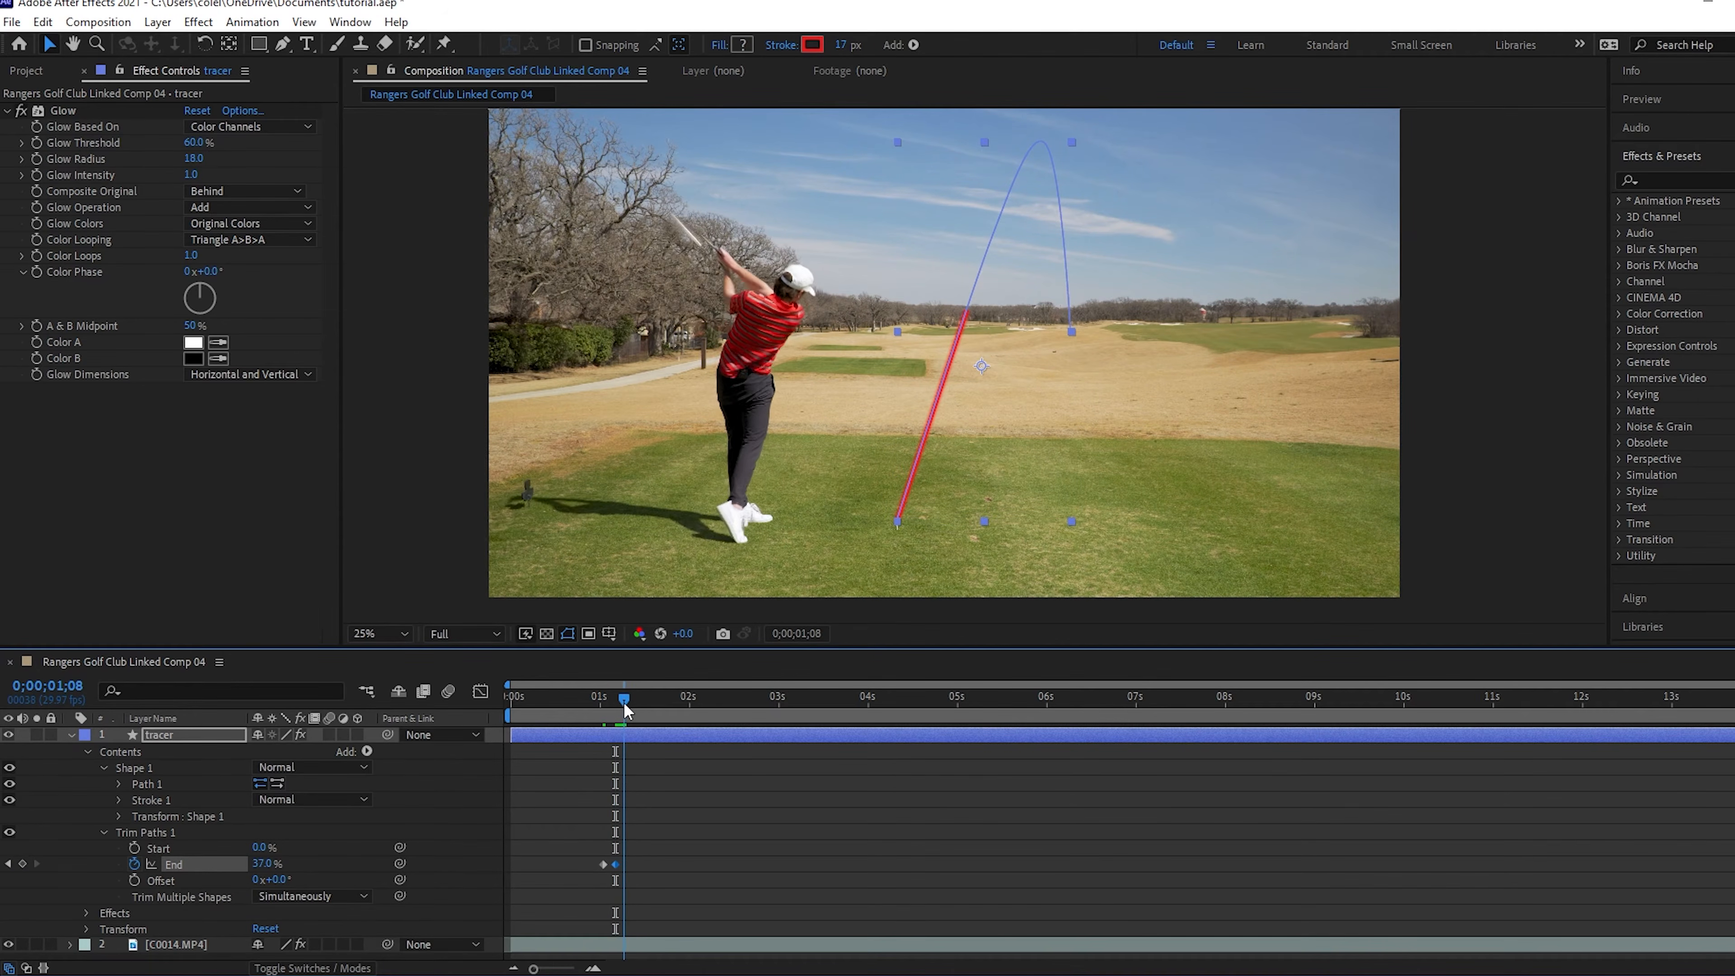
pyautogui.moveTo(263, 865); pyautogui.dragTo(285, 862)
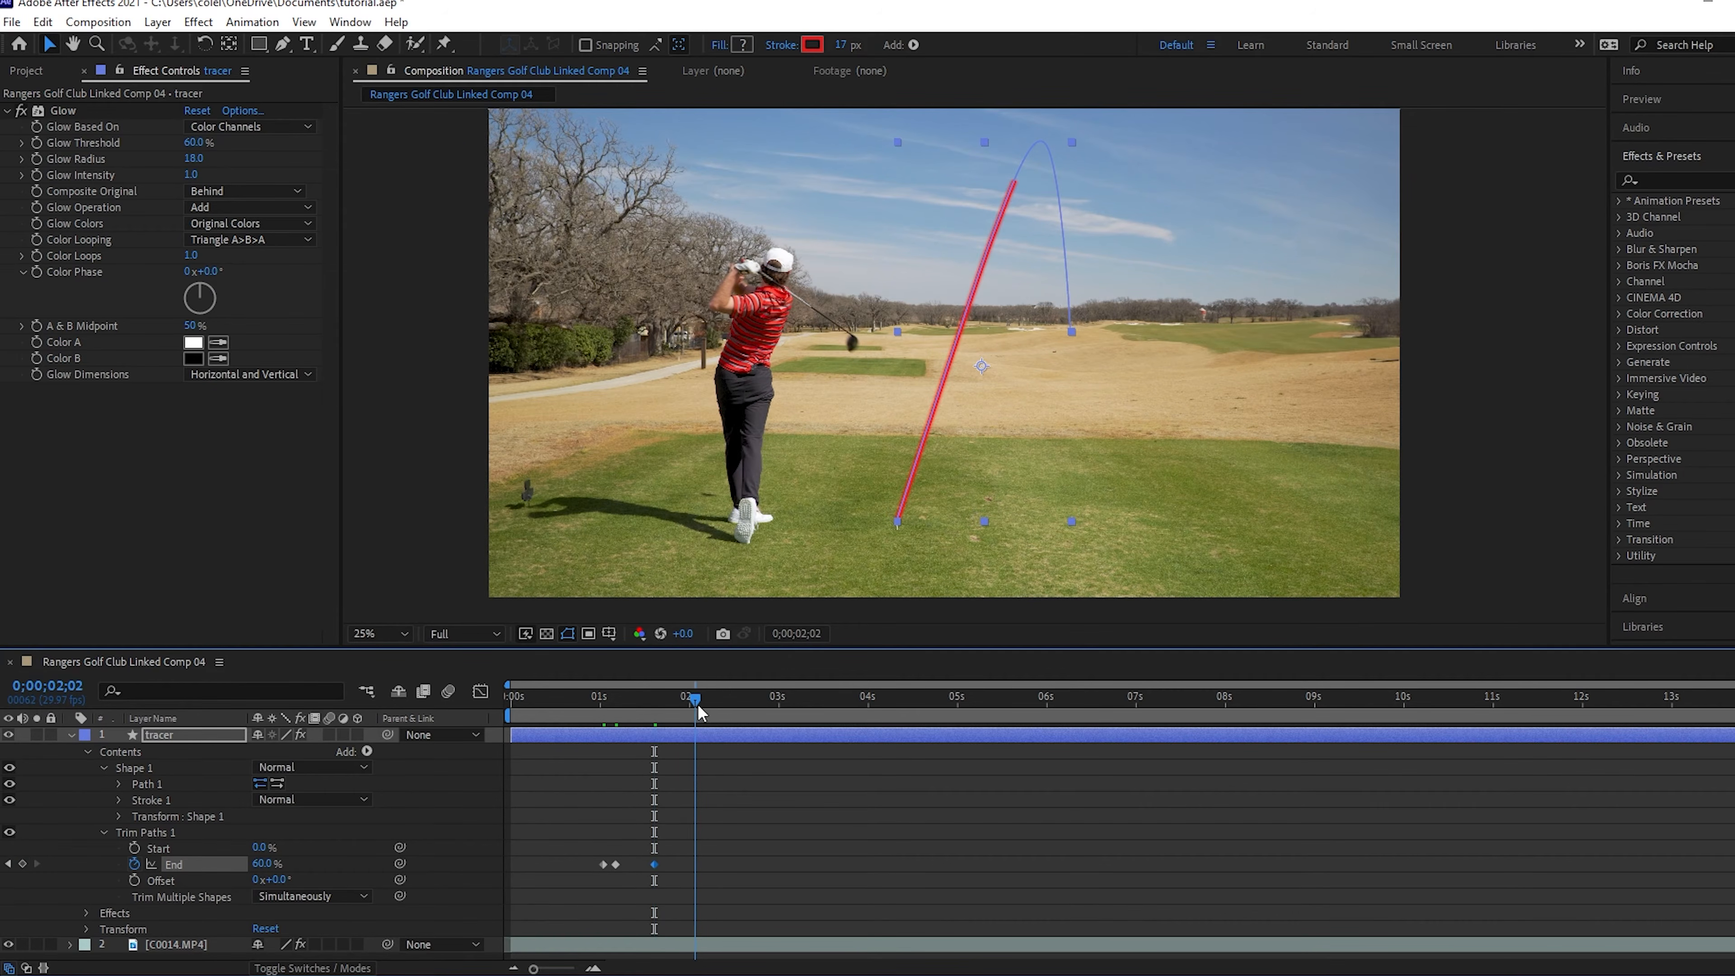
# Step: Keyframe the Trim Paths End at rising values after two seconds, including 85% at 0;00;02;23 and 100% at 0;00;03;13, and preview the tracer
pyautogui.moveTo(698, 708); pyautogui.dragTo(711, 705)
pyautogui.moveTo(265, 863); pyautogui.dragTo(268, 860)
pyautogui.moveTo(710, 766); pyautogui.dragTo(757, 763)
pyautogui.moveTo(268, 858); pyautogui.dragTo(281, 857)
pyautogui.moveTo(719, 700); pyautogui.dragTo(750, 715)
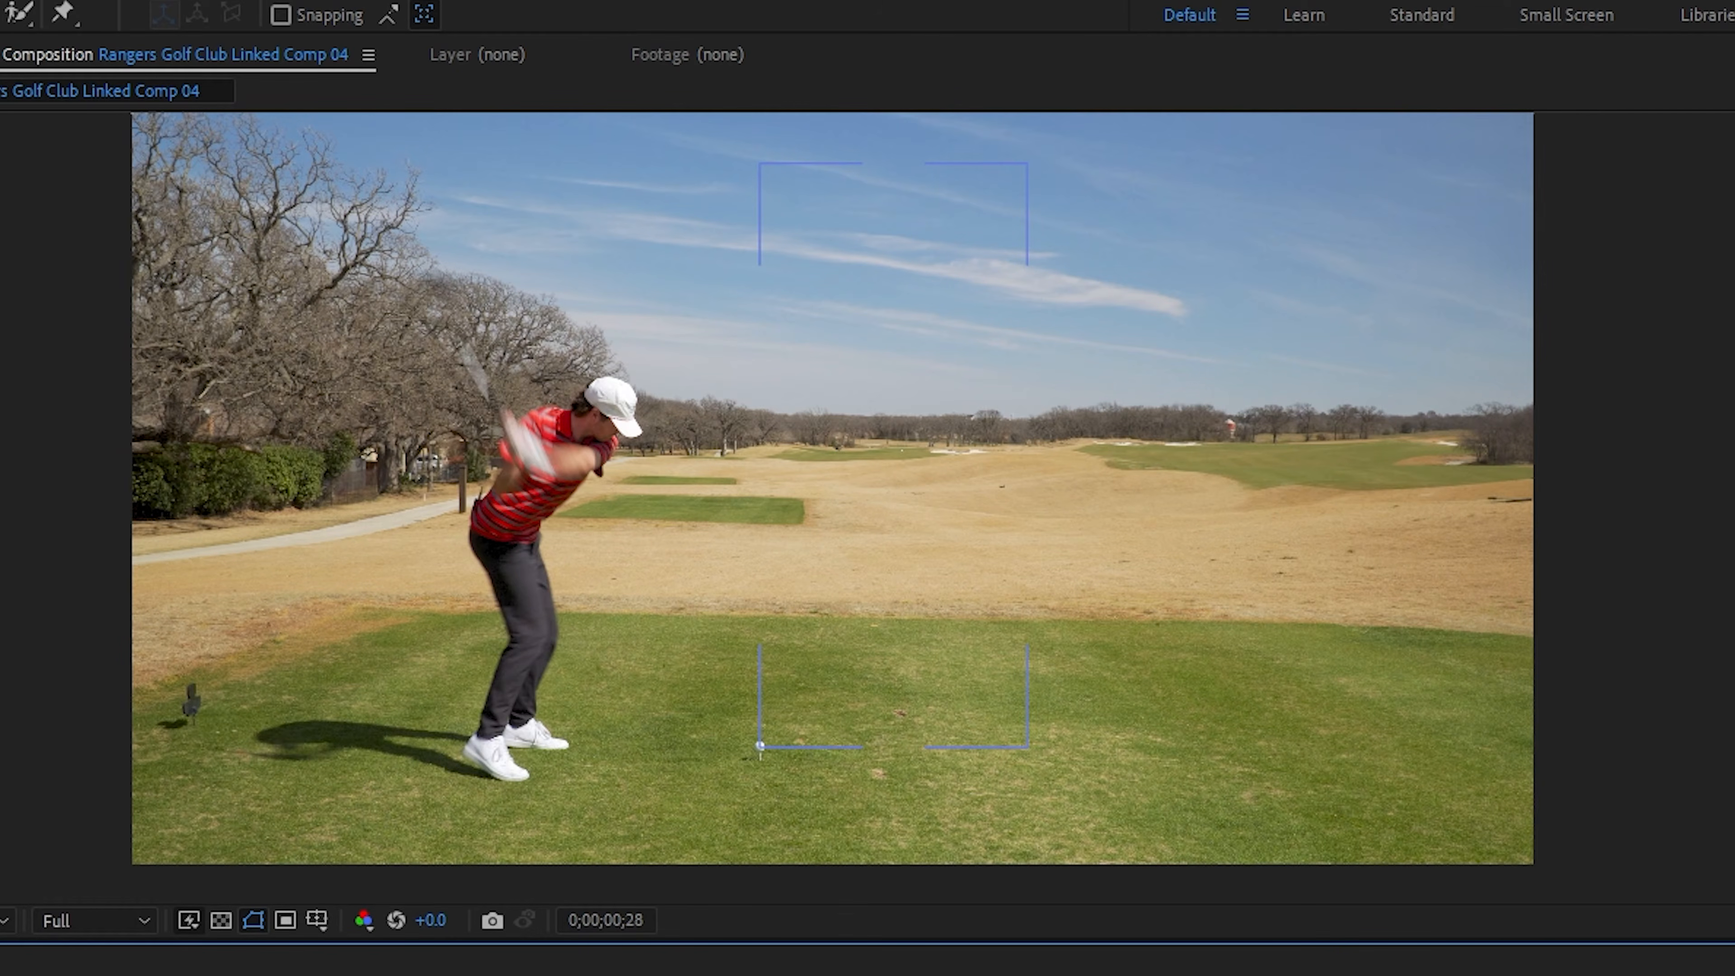
pyautogui.press('space')
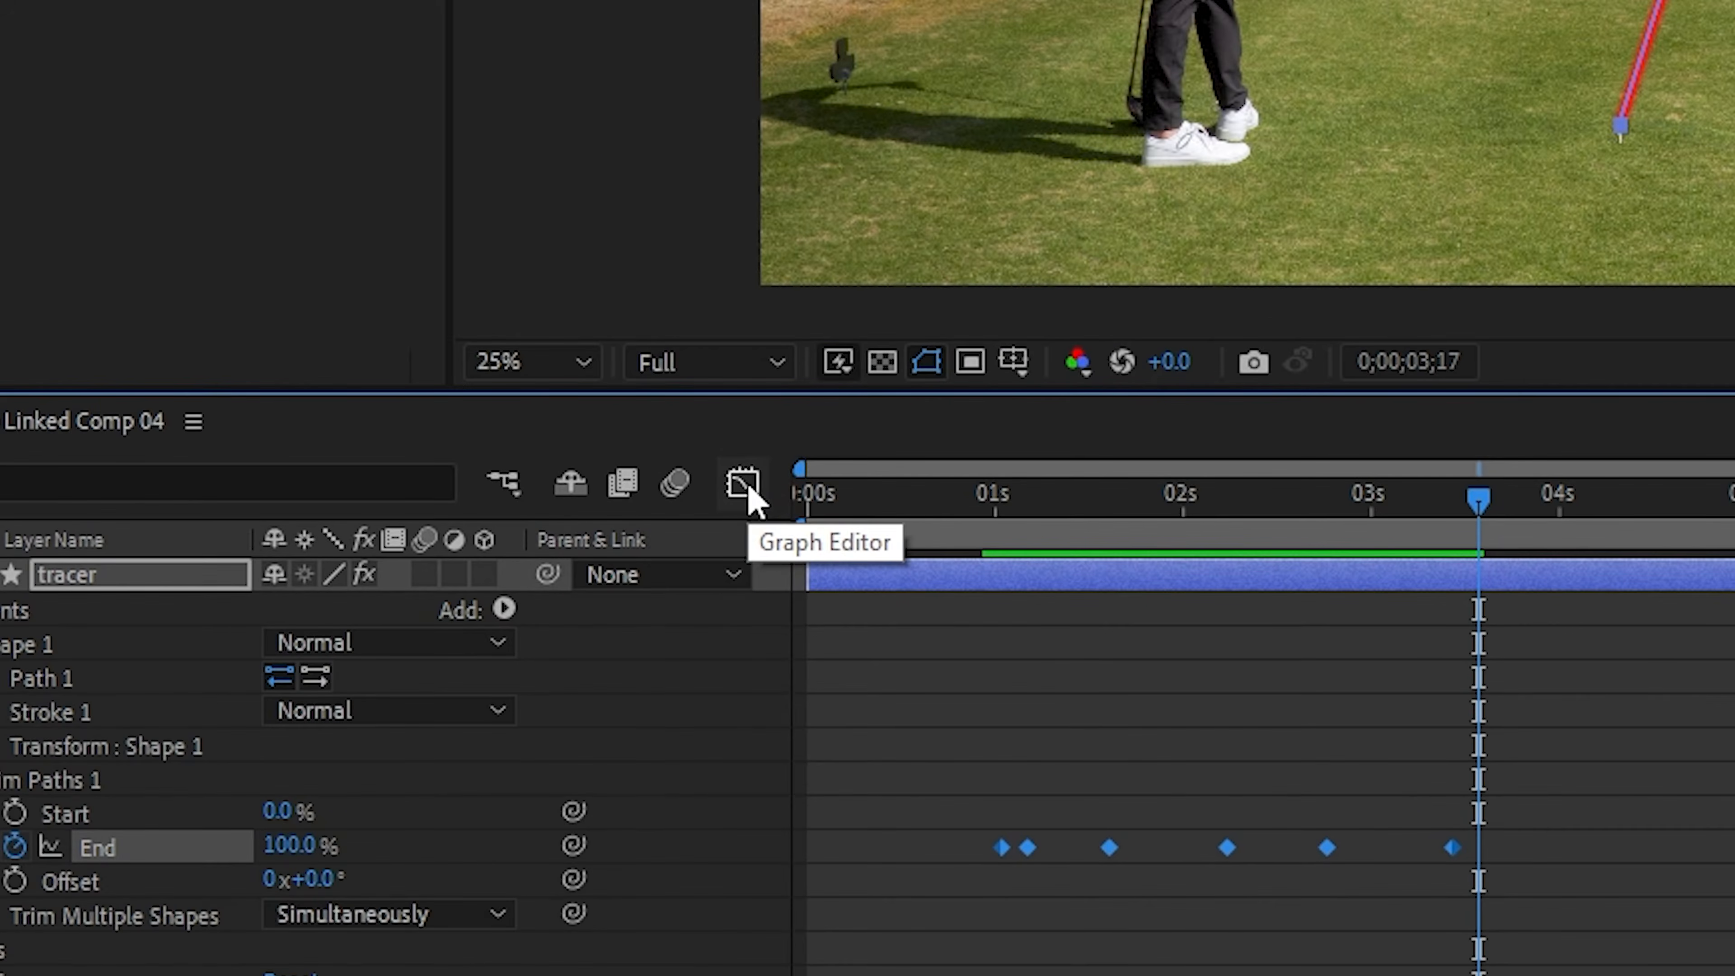
# Step: Show the Trim Paths End curve in the Graph Editor and convert all its keyframes to Auto Bezier
pyautogui.click(746, 490)
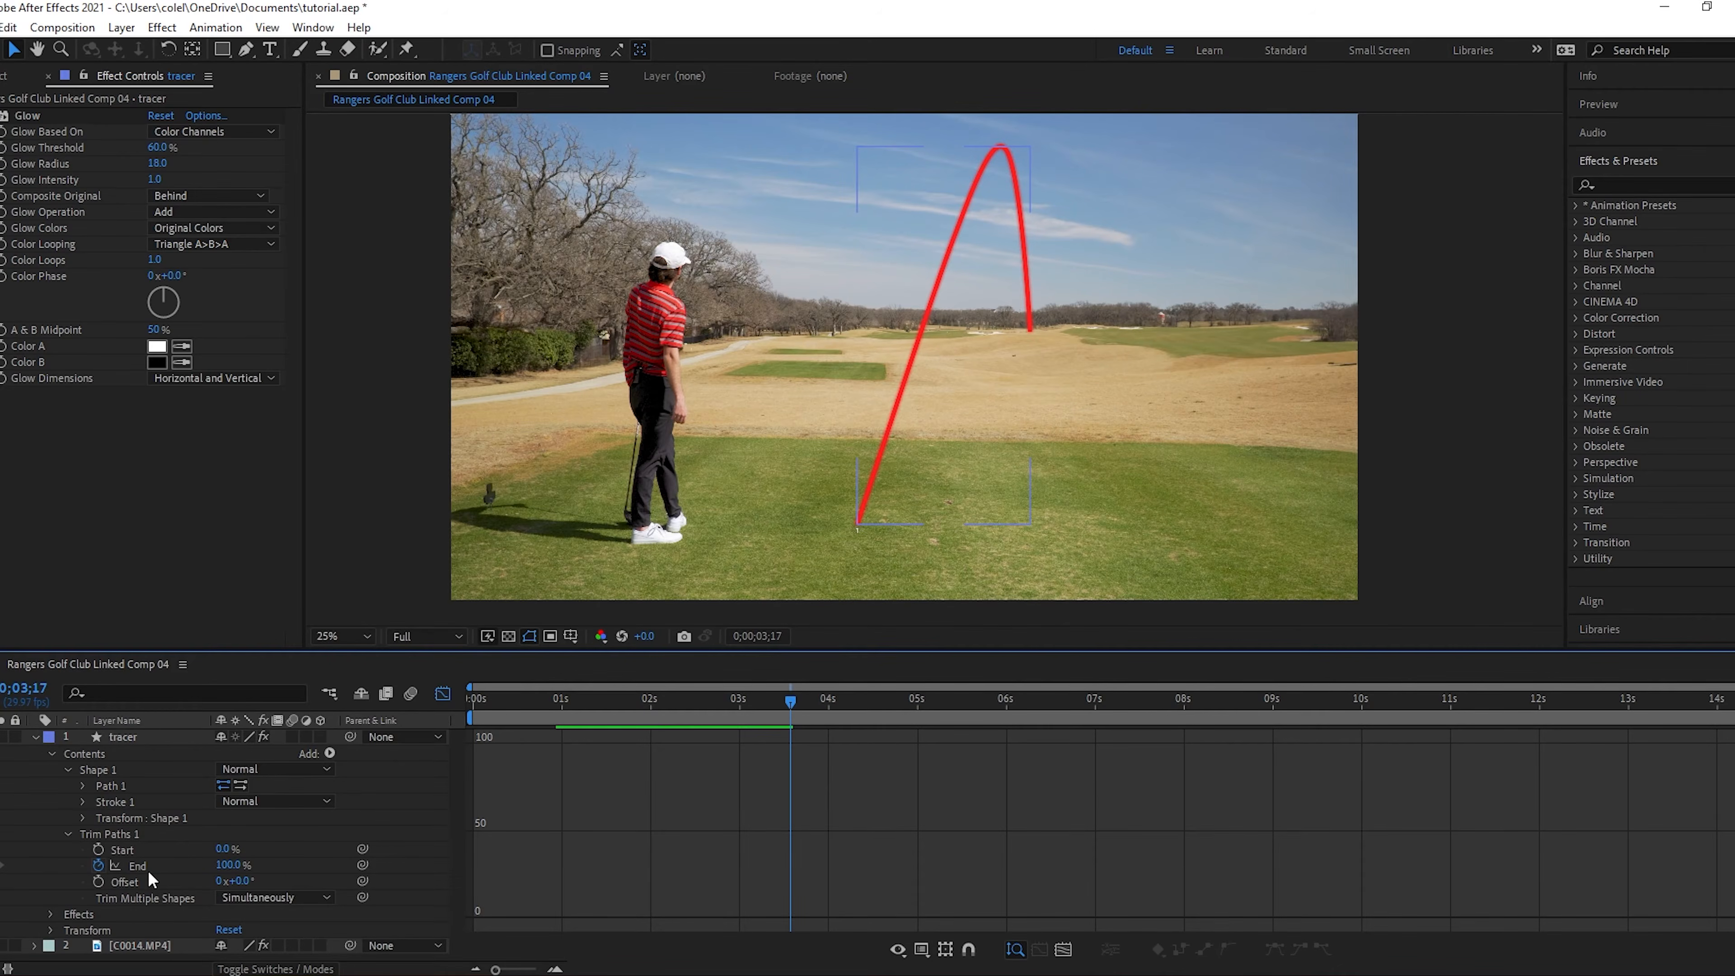
pyautogui.click(136, 867)
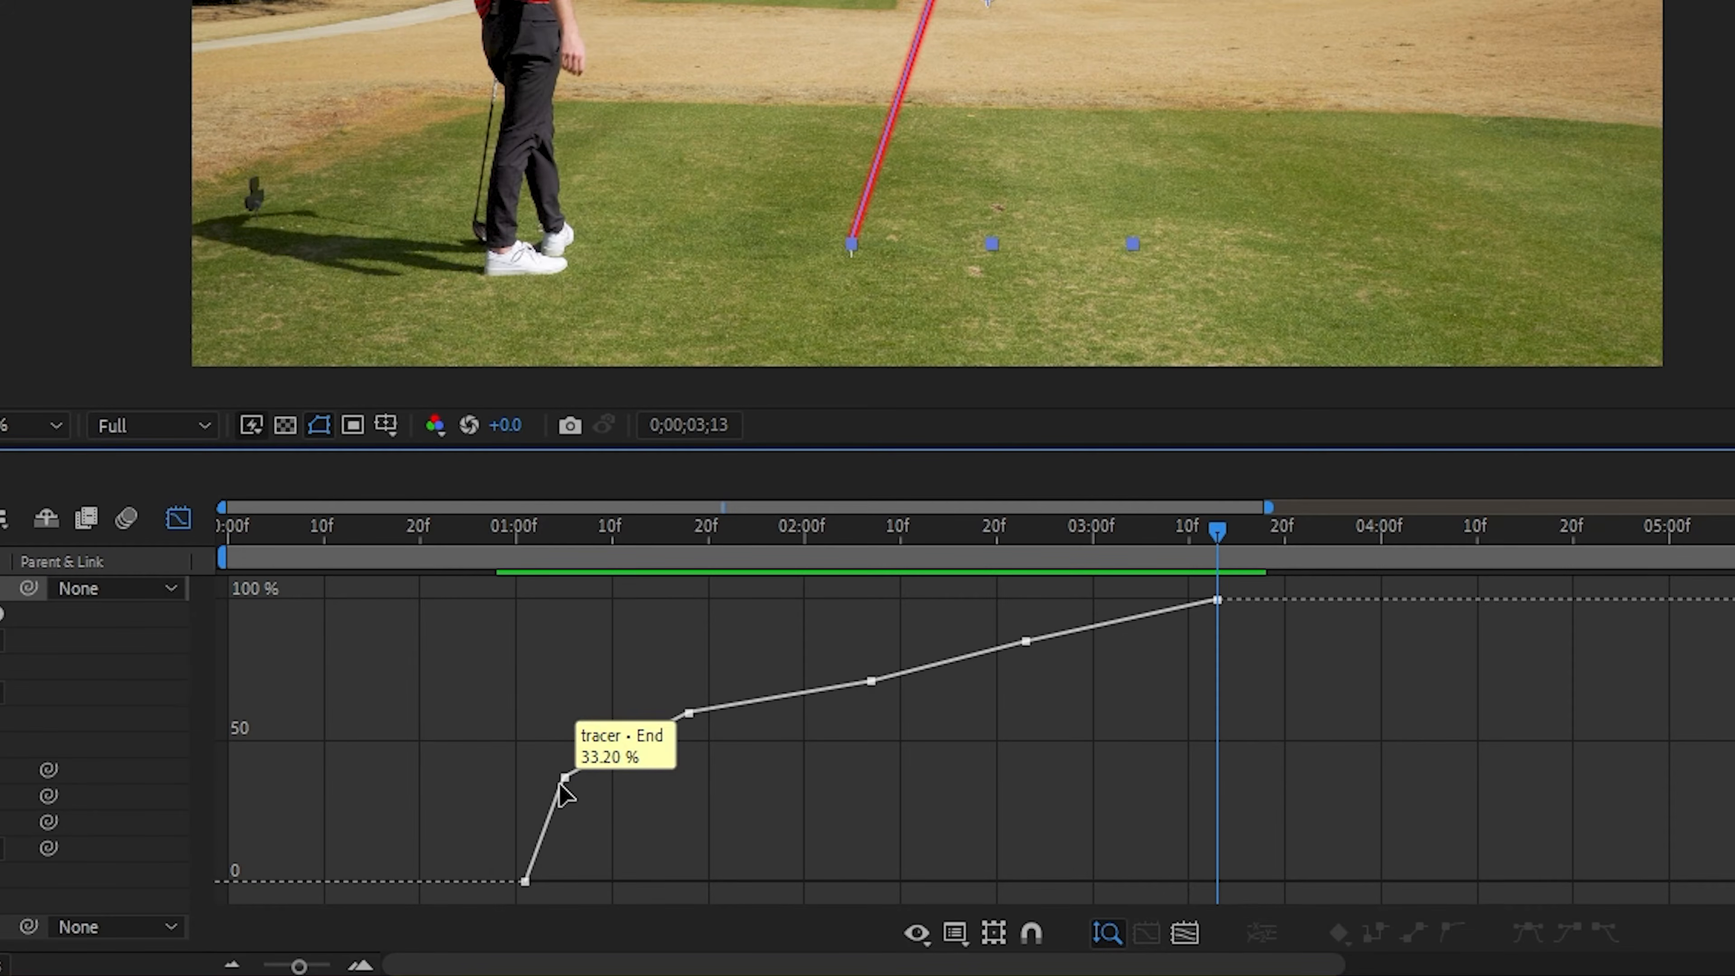
pyautogui.click(564, 779)
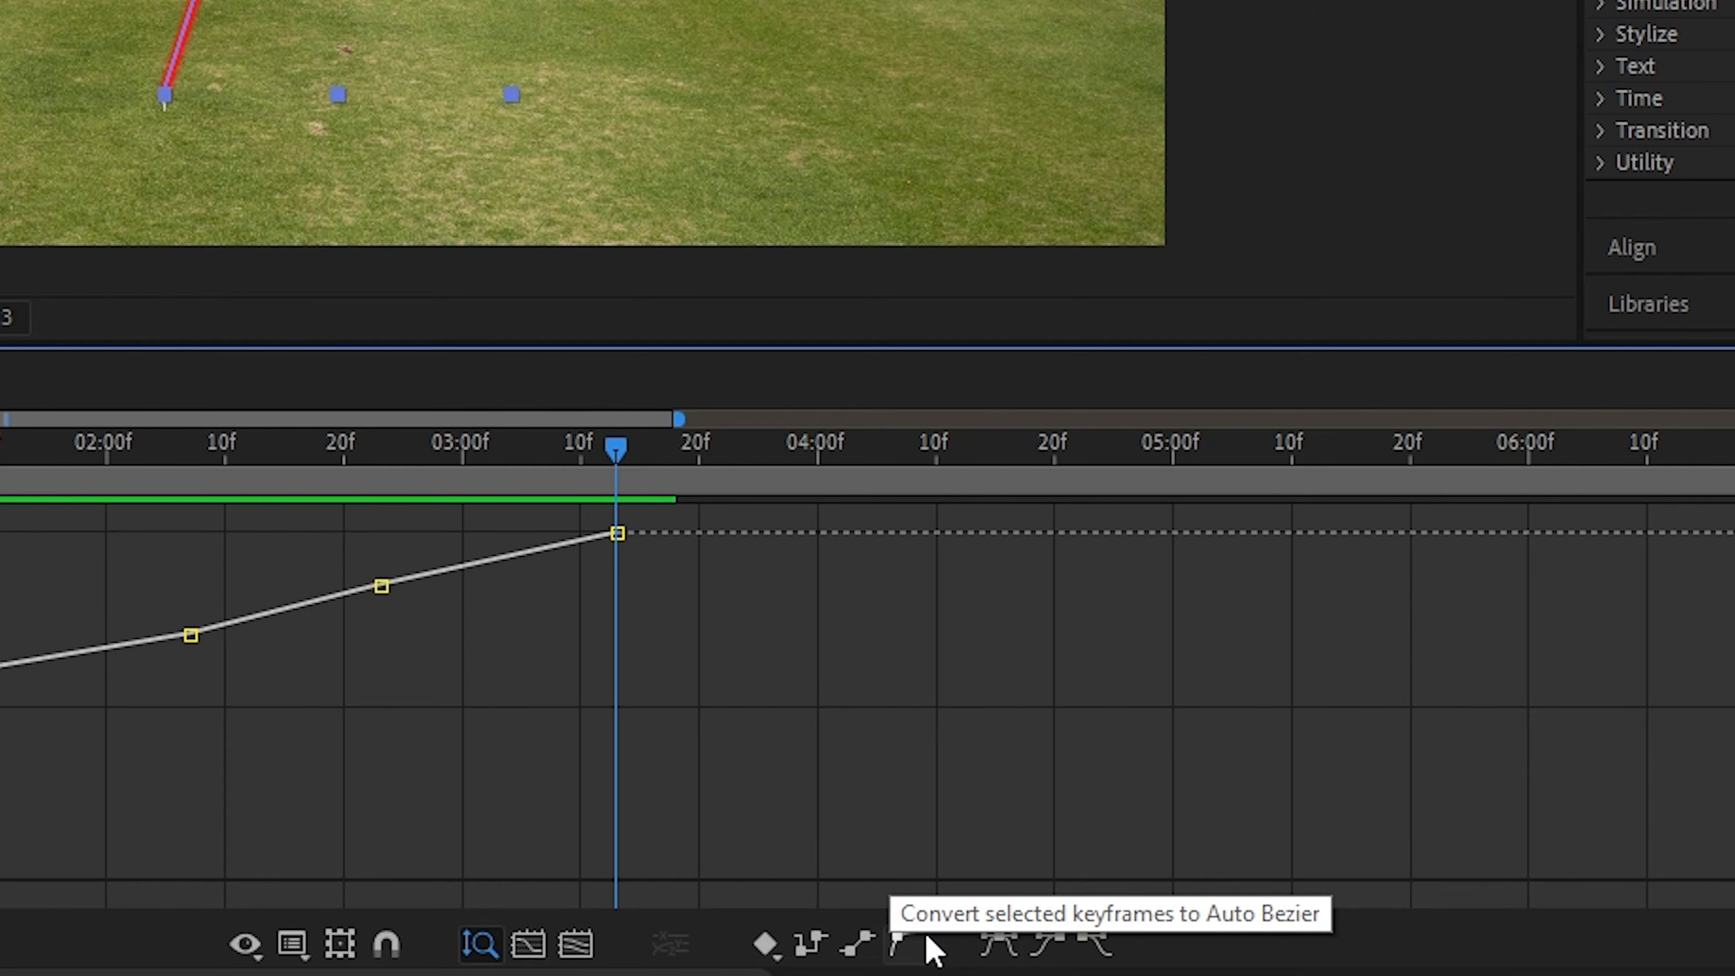
pyautogui.click(903, 946)
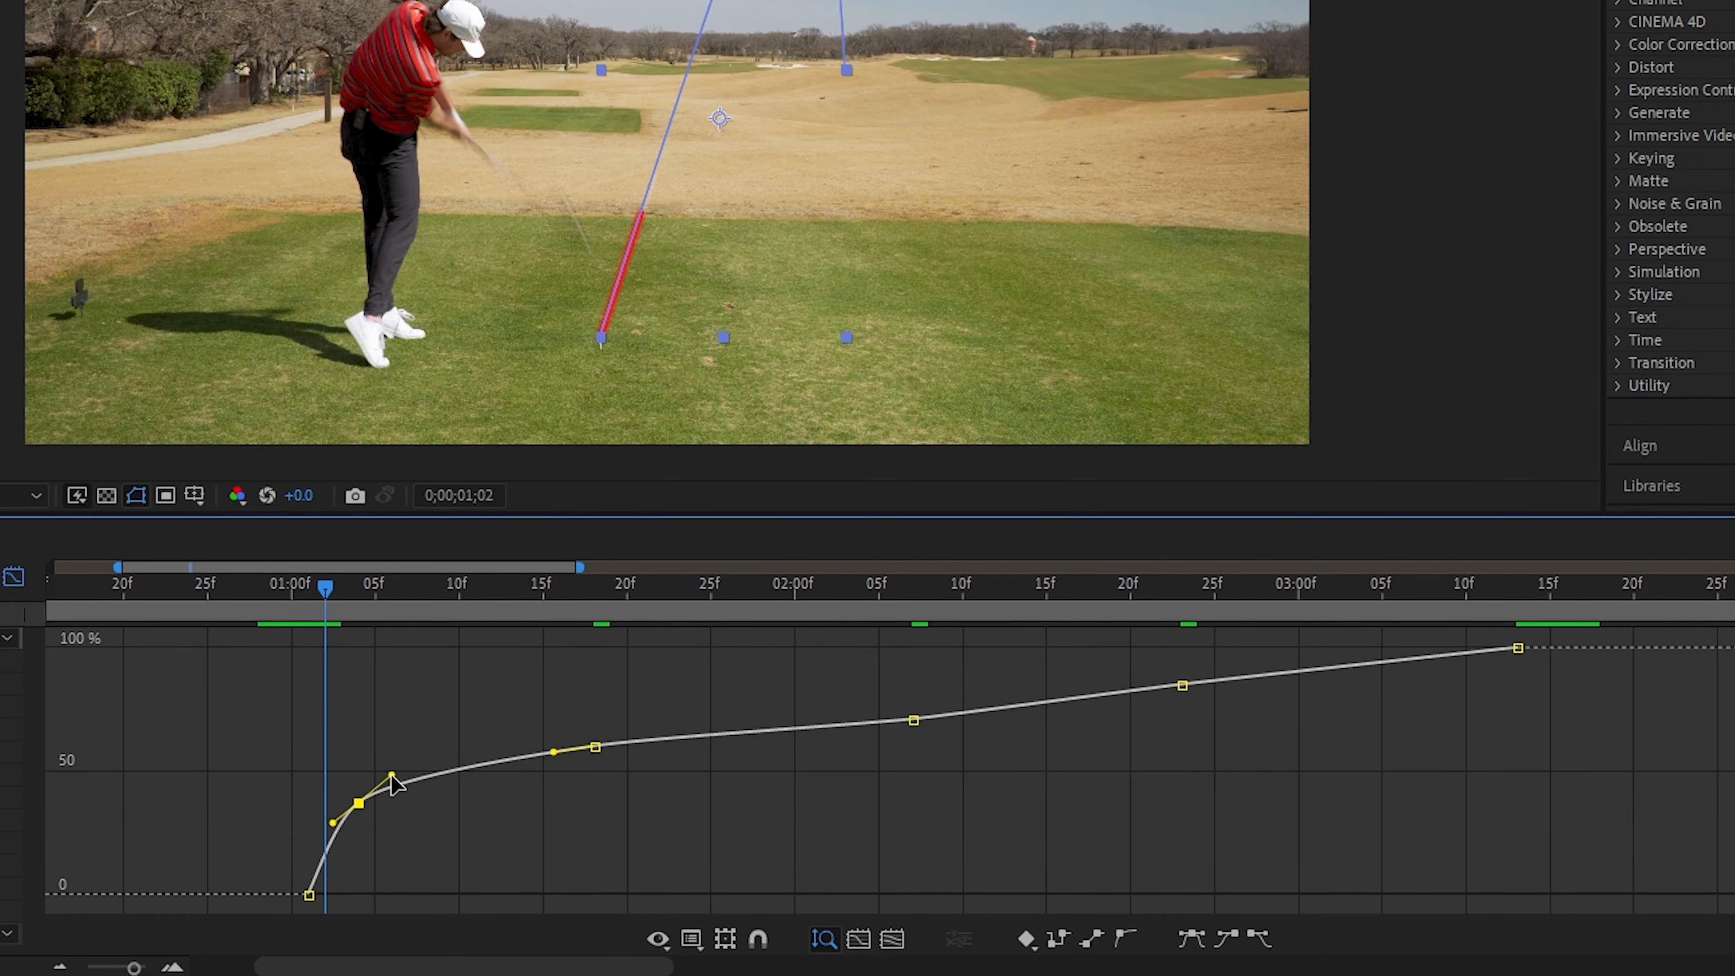
# Step: Reshape the End curve around its early keyframes and delay the last two, with the 100% keyframe at about 4.5 seconds, previewing the result
pyautogui.moveTo(391, 775); pyautogui.dragTo(387, 763)
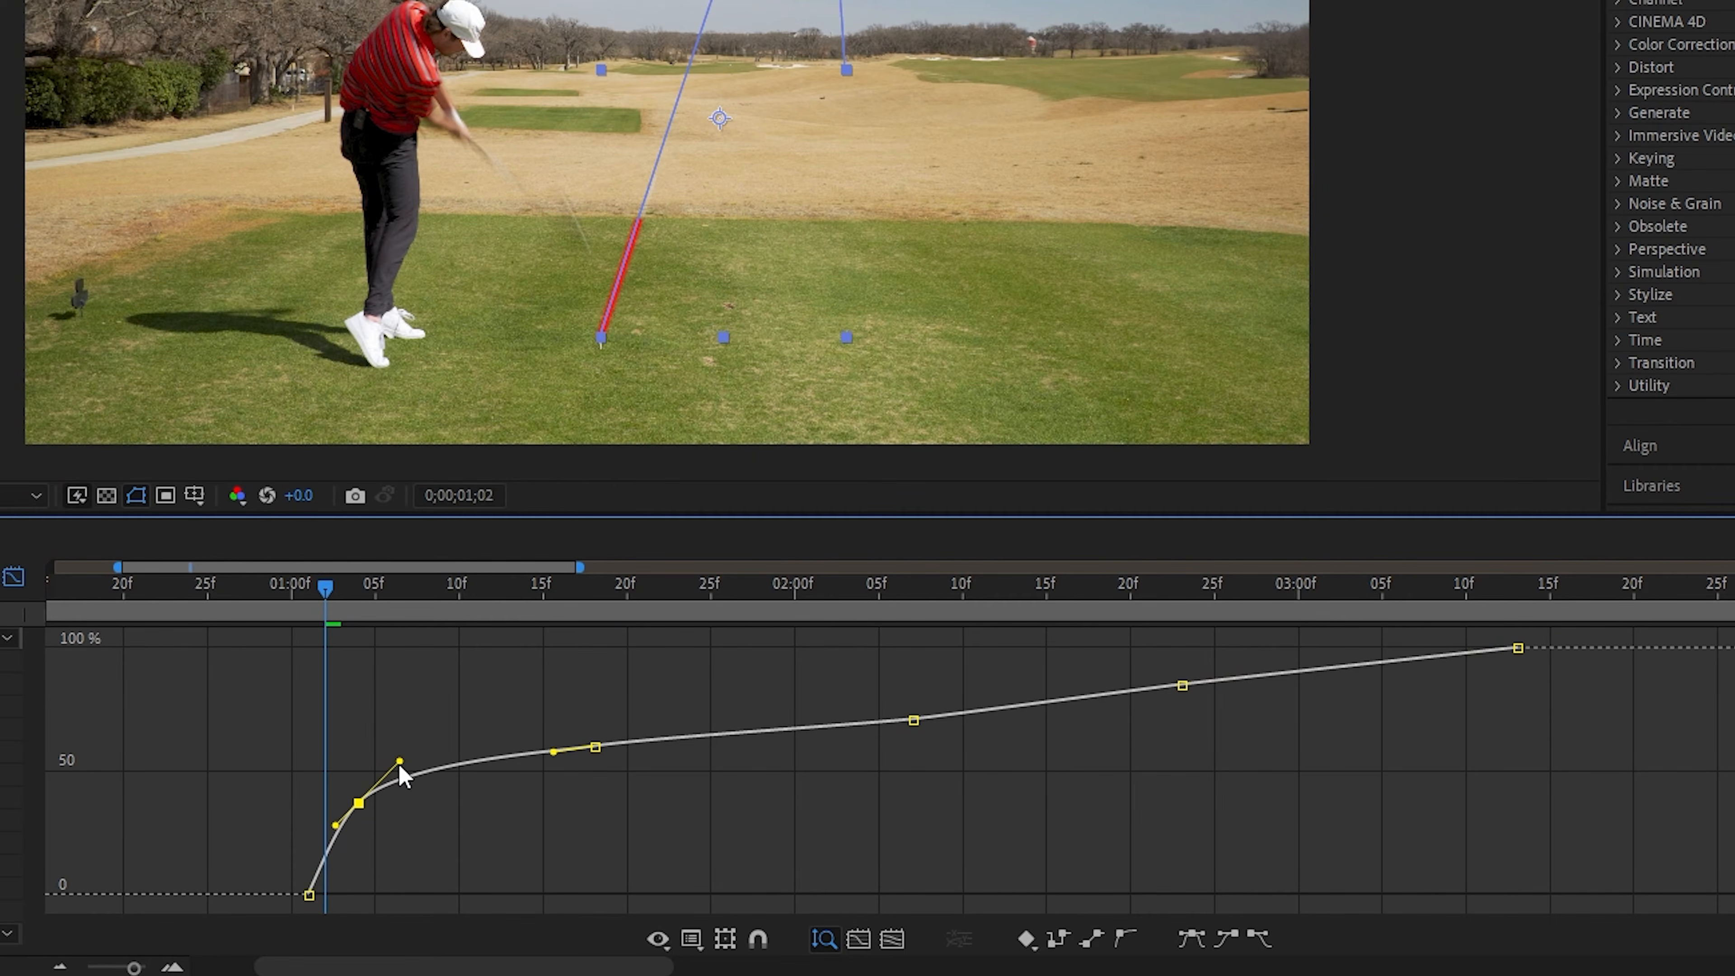
pyautogui.moveTo(596, 747); pyautogui.dragTo(581, 756)
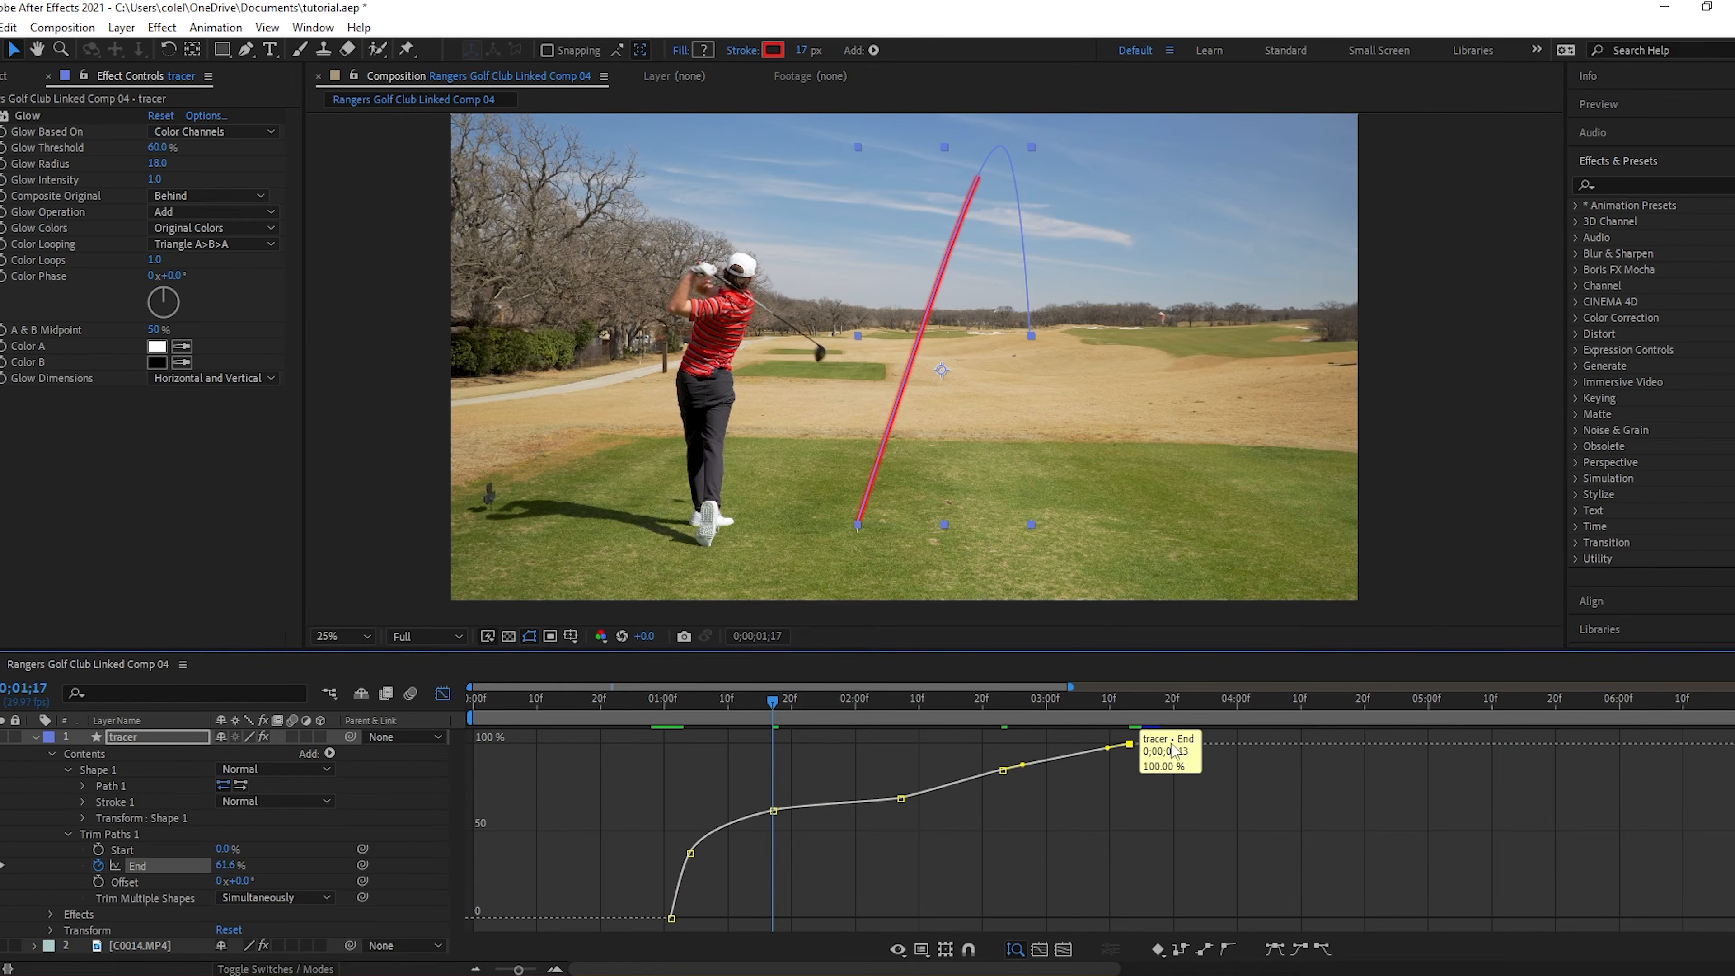
pyautogui.moveTo(1170, 746); pyautogui.dragTo(1326, 744)
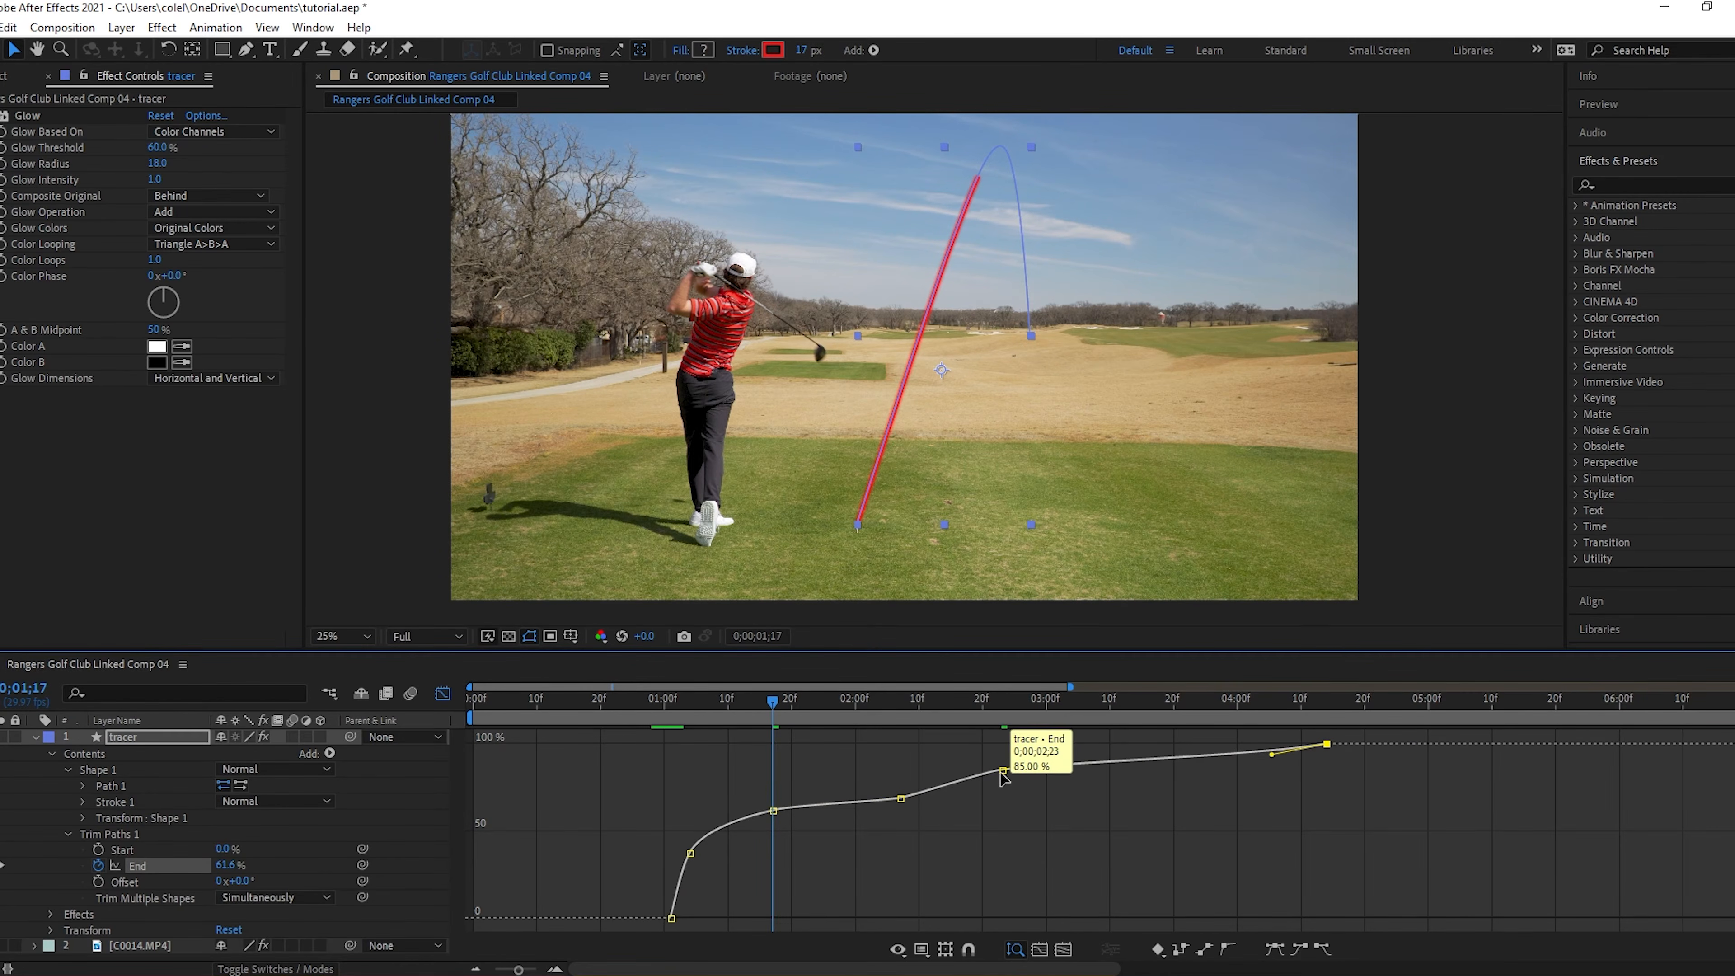
pyautogui.moveTo(1002, 778); pyautogui.dragTo(1058, 794)
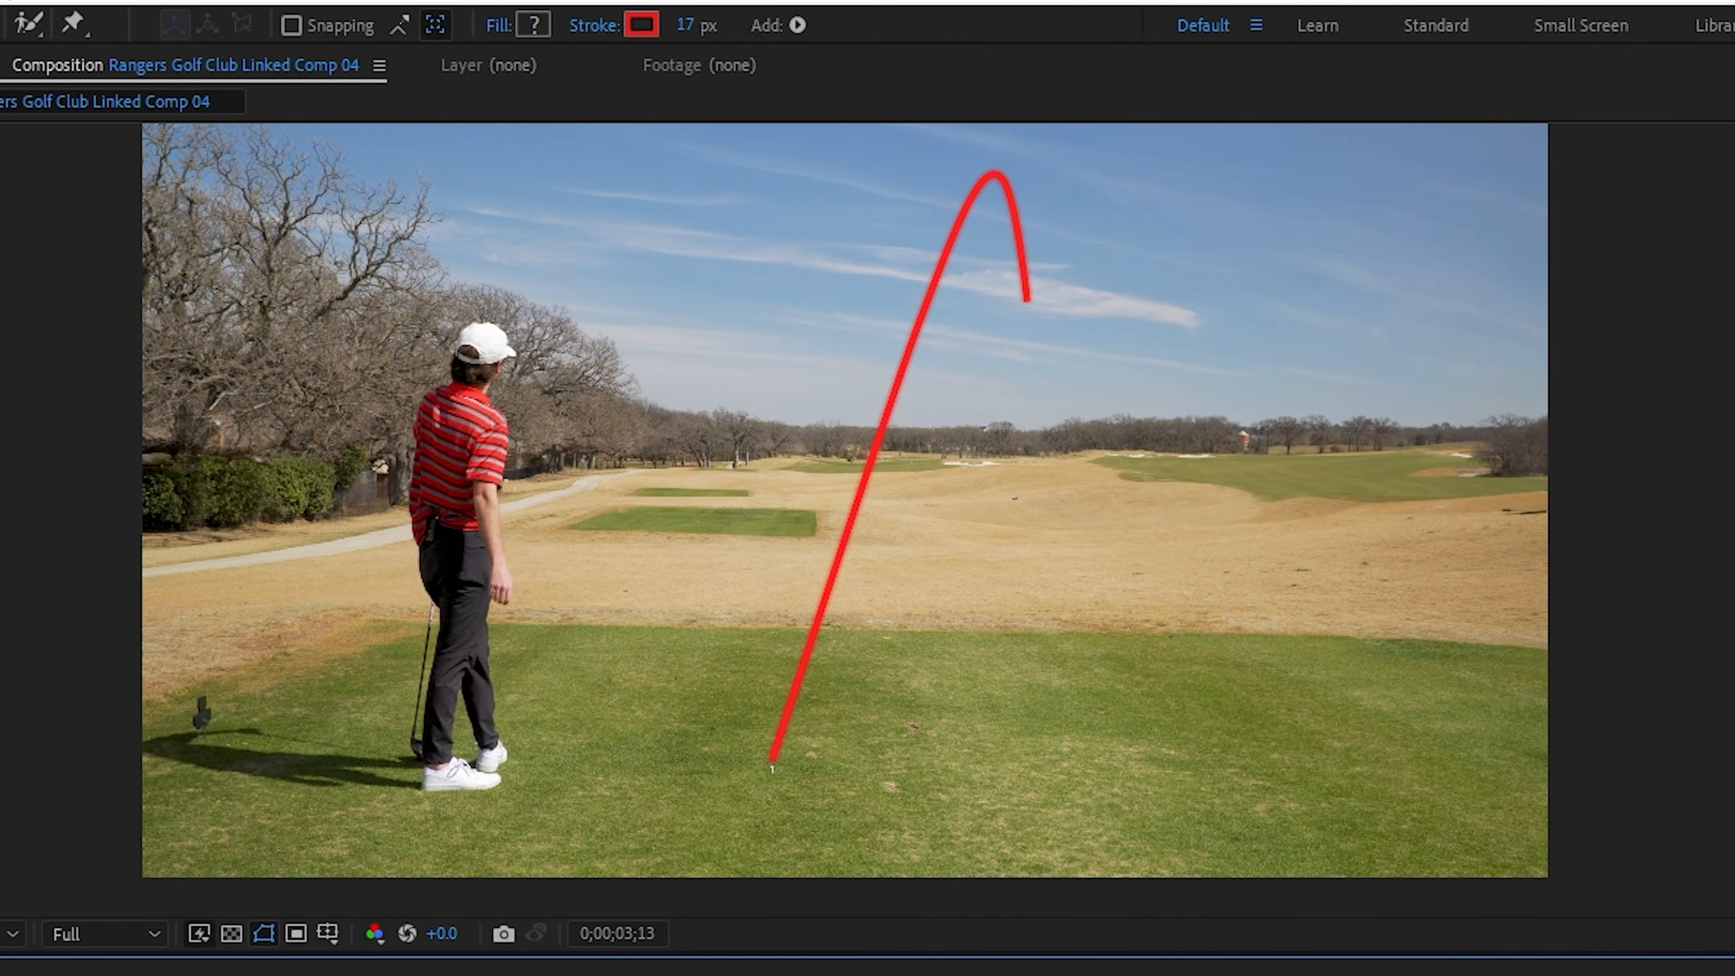
pyautogui.press('space')
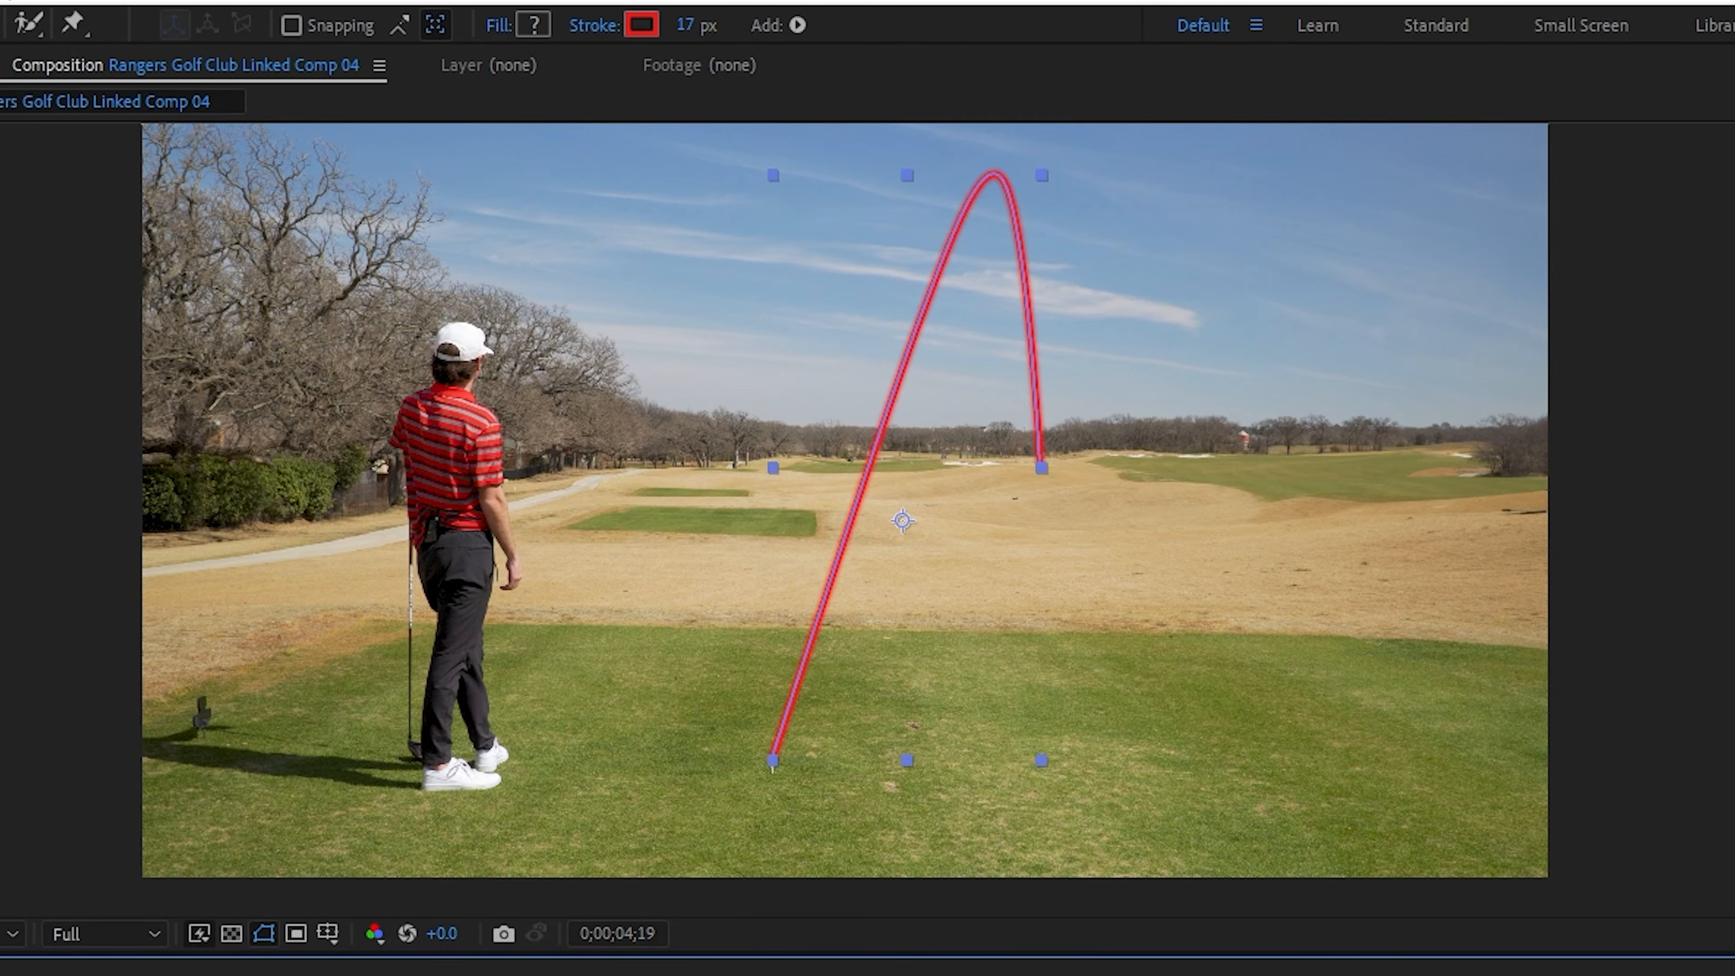